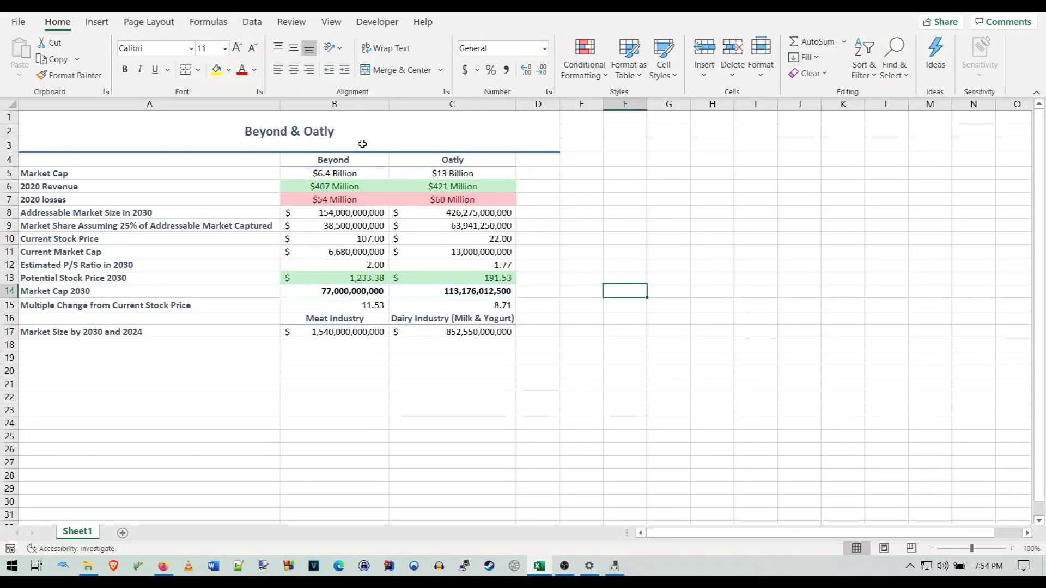
Review the Beyond and Oatly headers and the market cap through addressable market figures.
left_click(322, 161)
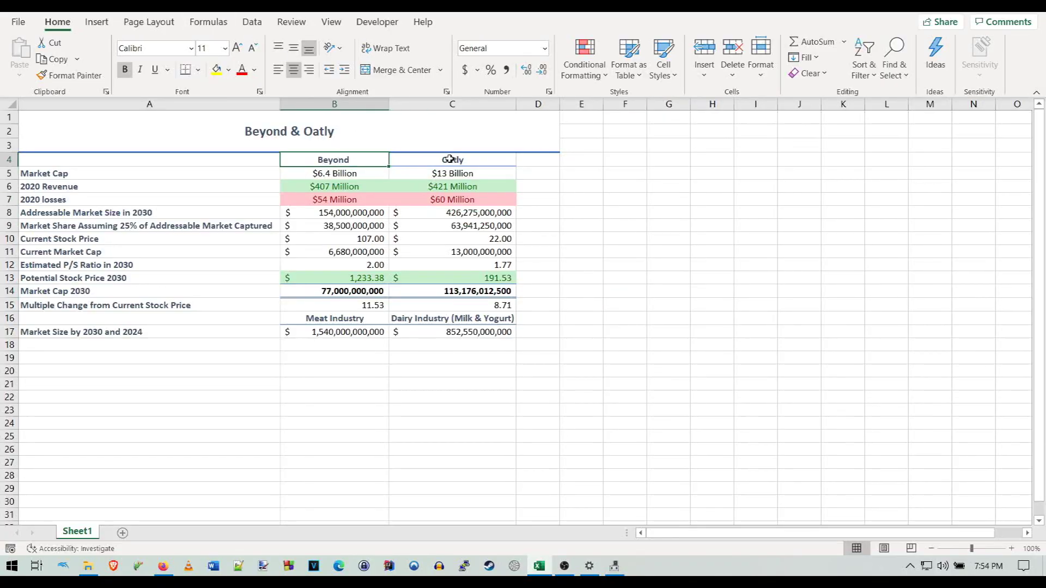
left_click(449, 158)
key("Down")
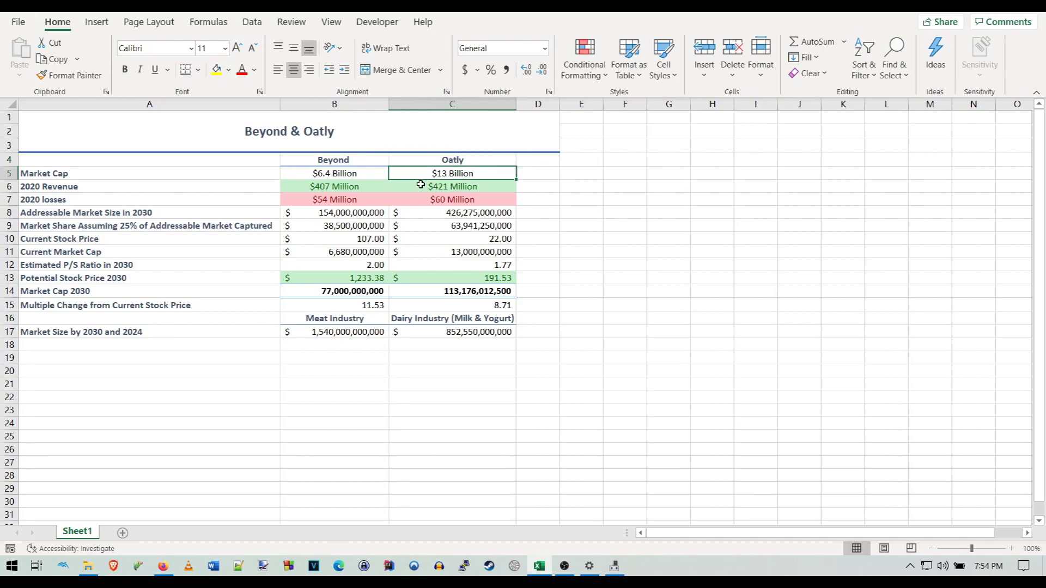
left_click(357, 170)
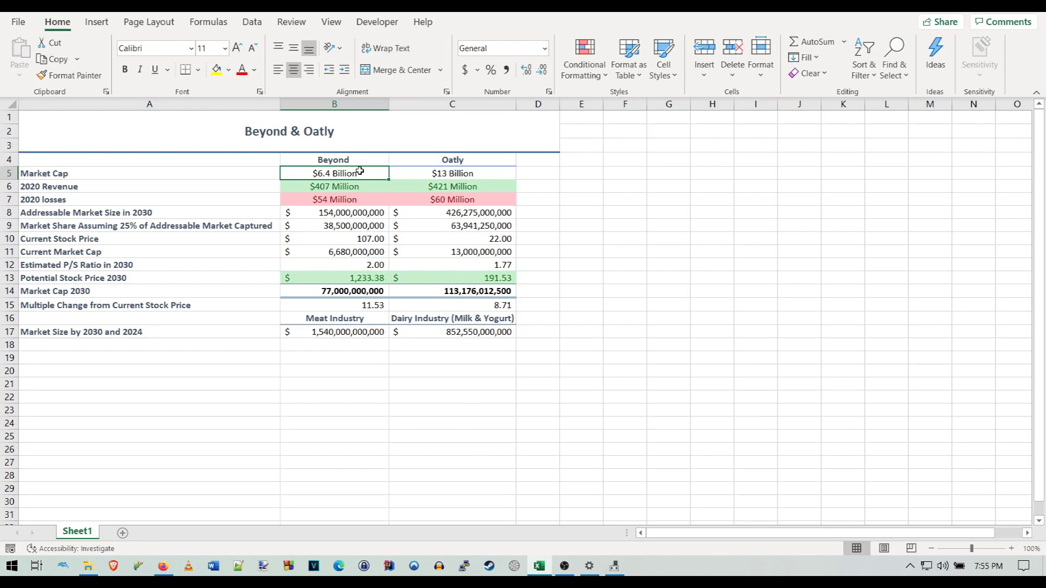
left_click_drag(358, 170, 456, 211)
left_click(594, 225)
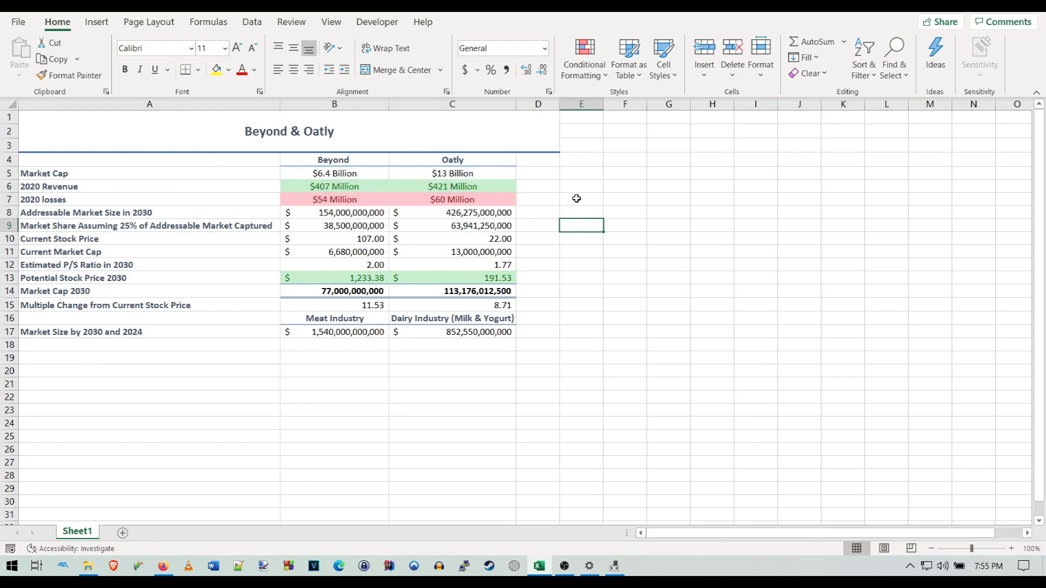
left_click(328, 214)
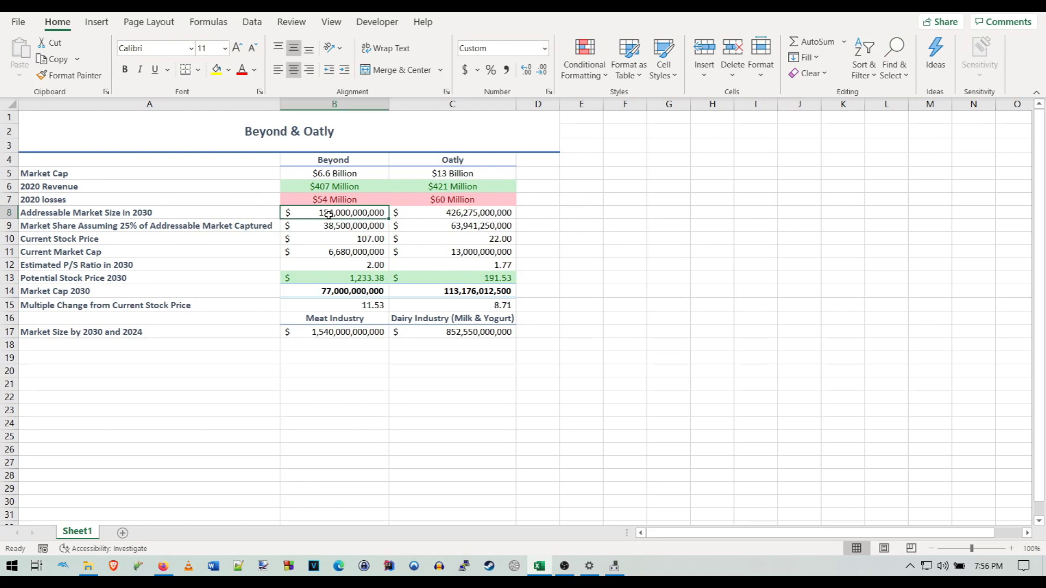
left_click_drag(329, 214, 404, 239)
left_click(335, 238)
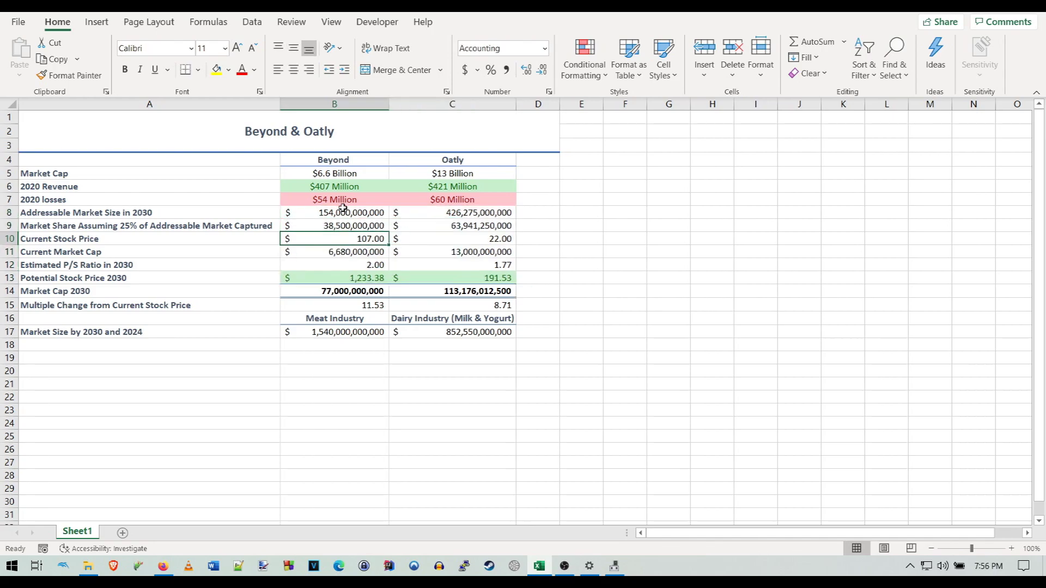
left_click(342, 212)
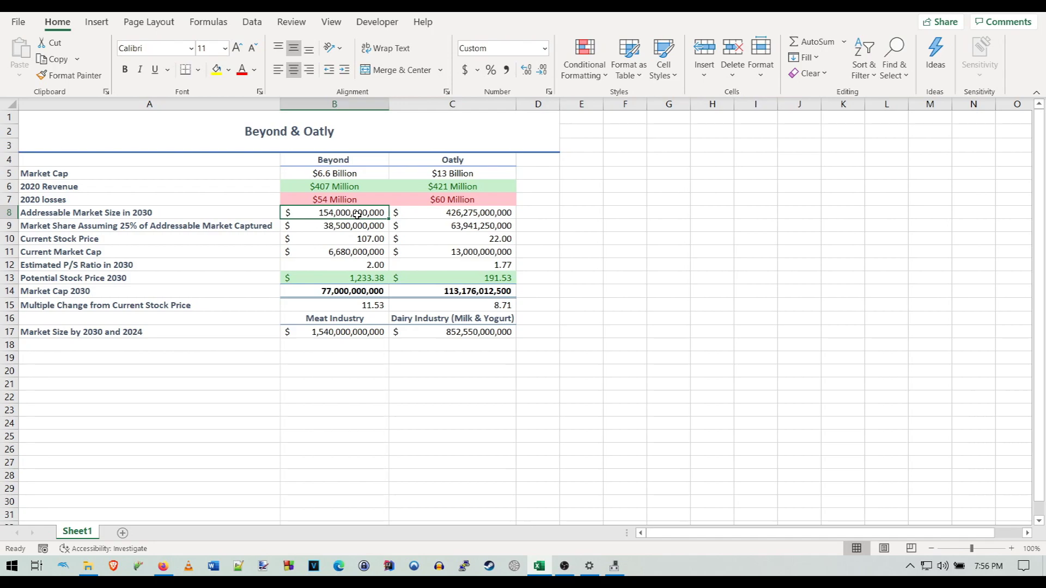
left_click(342, 333)
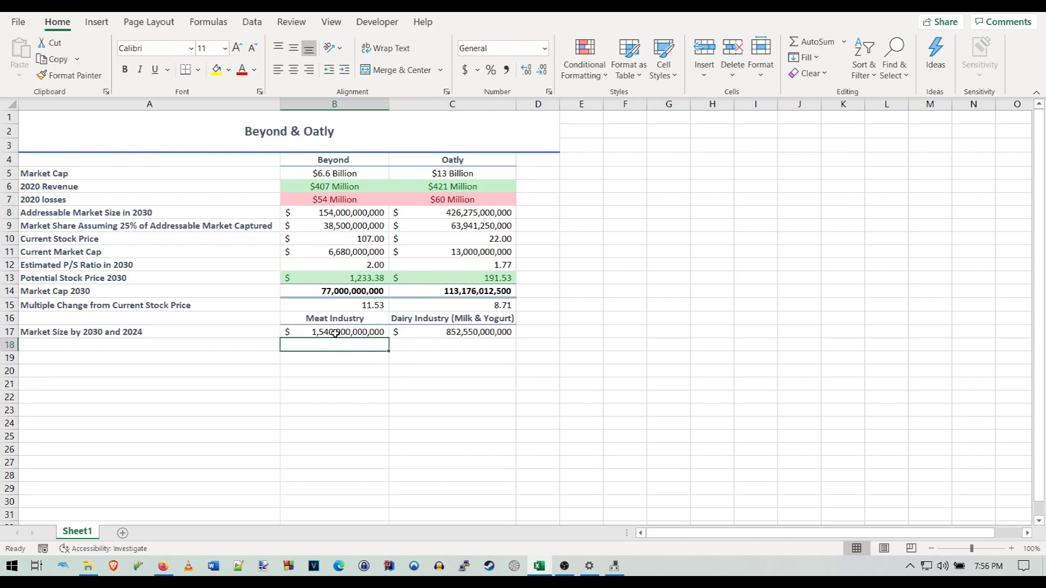
double_click(315, 212)
double_click(452, 213)
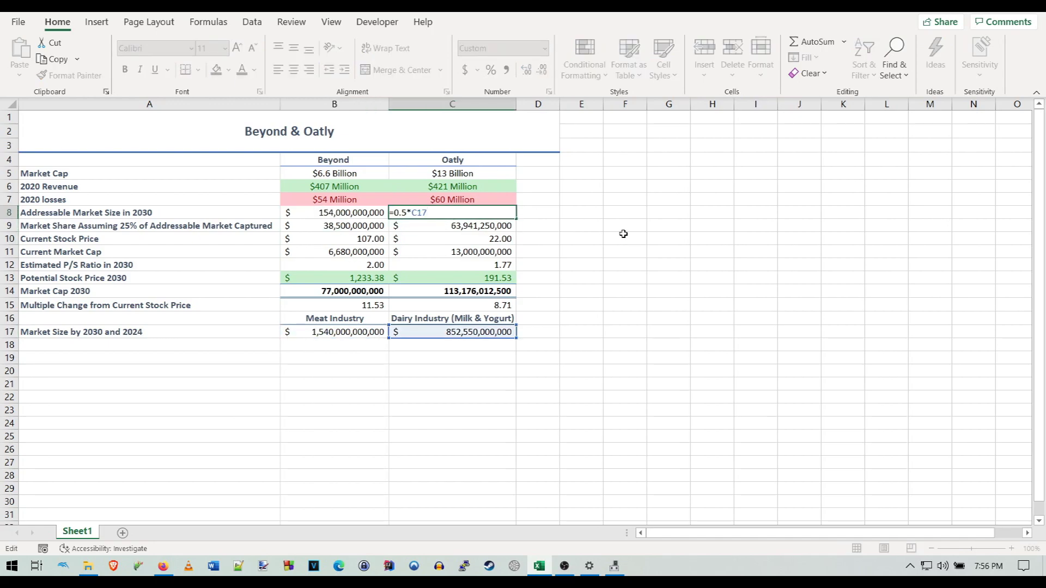
key("Return")
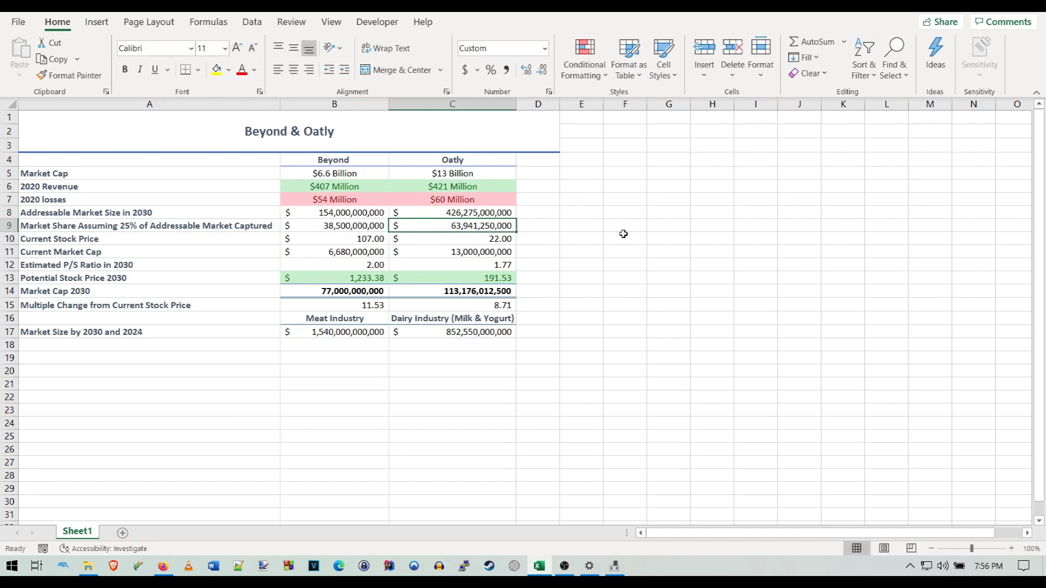
double_click(481, 333)
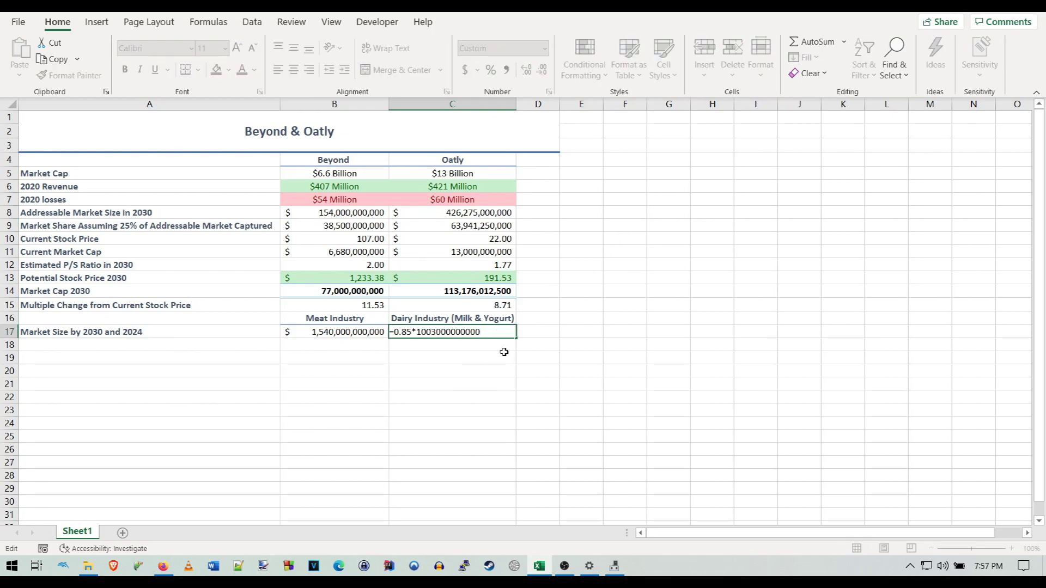
left_click(407, 332)
key("Return")
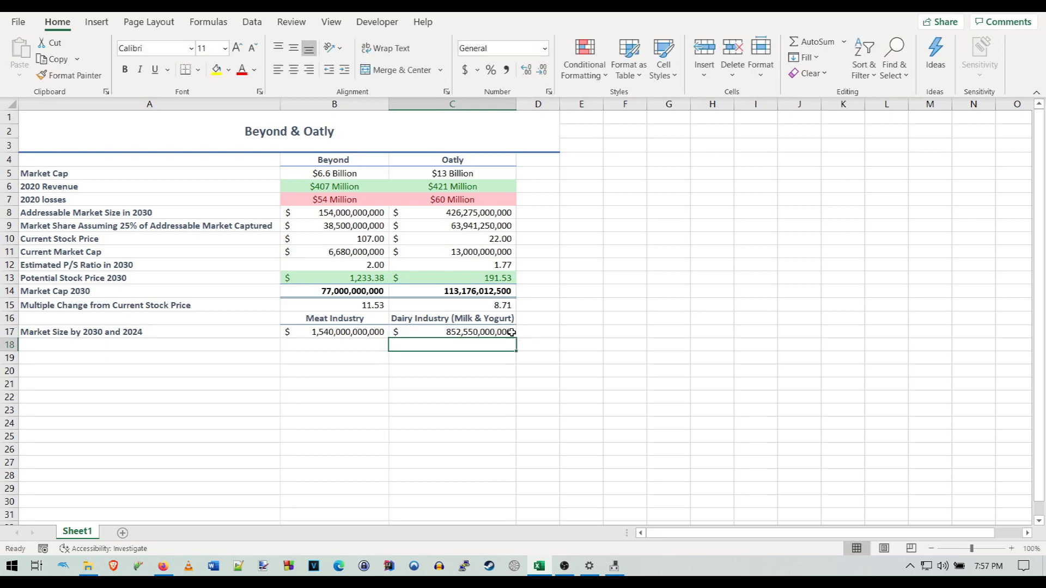
double_click(512, 332)
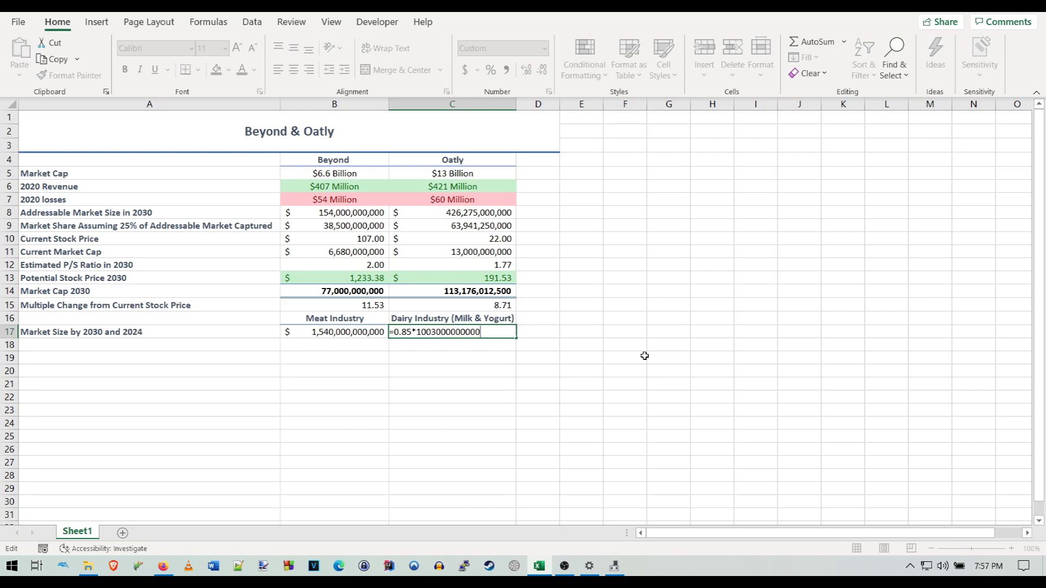
key("Return")
double_click(466, 332)
key("Escape")
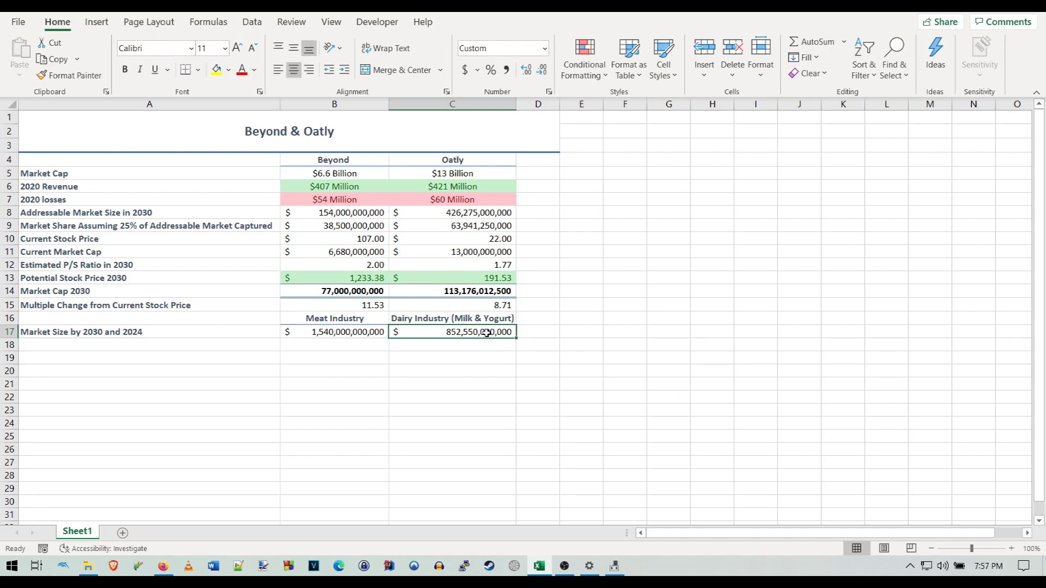
Enter =0.25*B8 in B9 to compute Beyond's 25% market share.
left_click(42, 227)
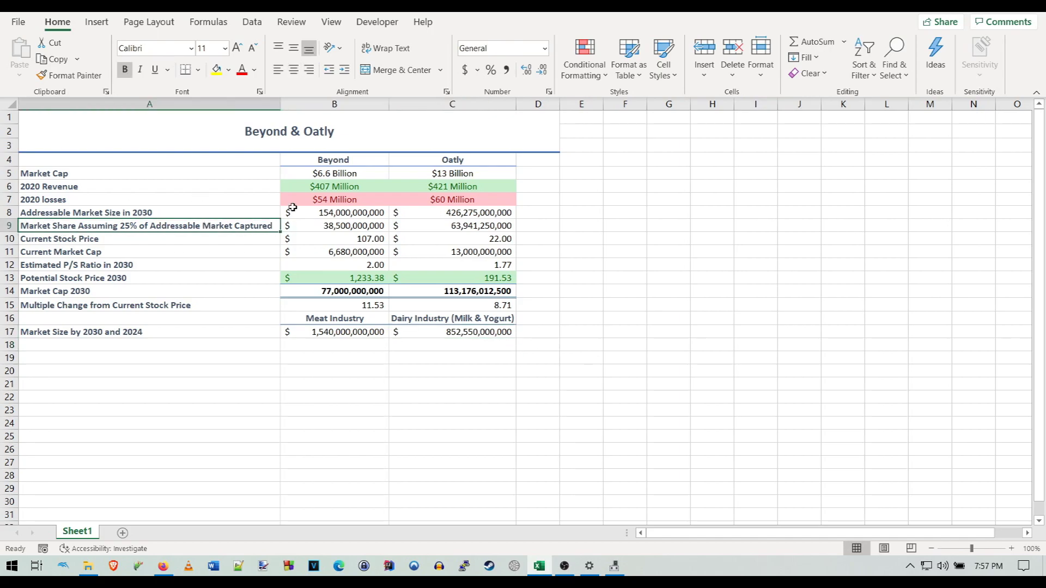
left_click(344, 225)
type("=0.25*B8")
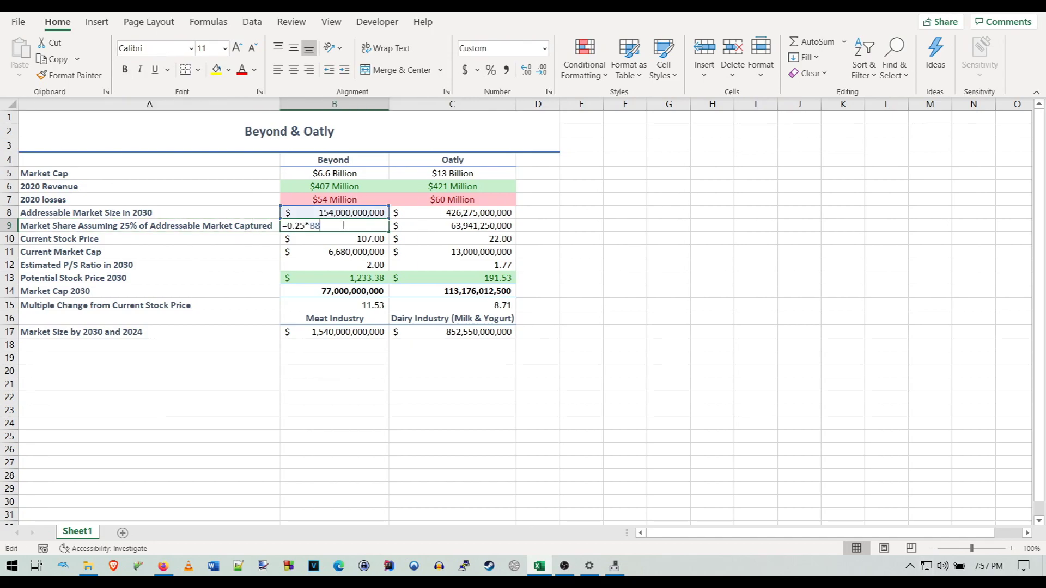
key("Return")
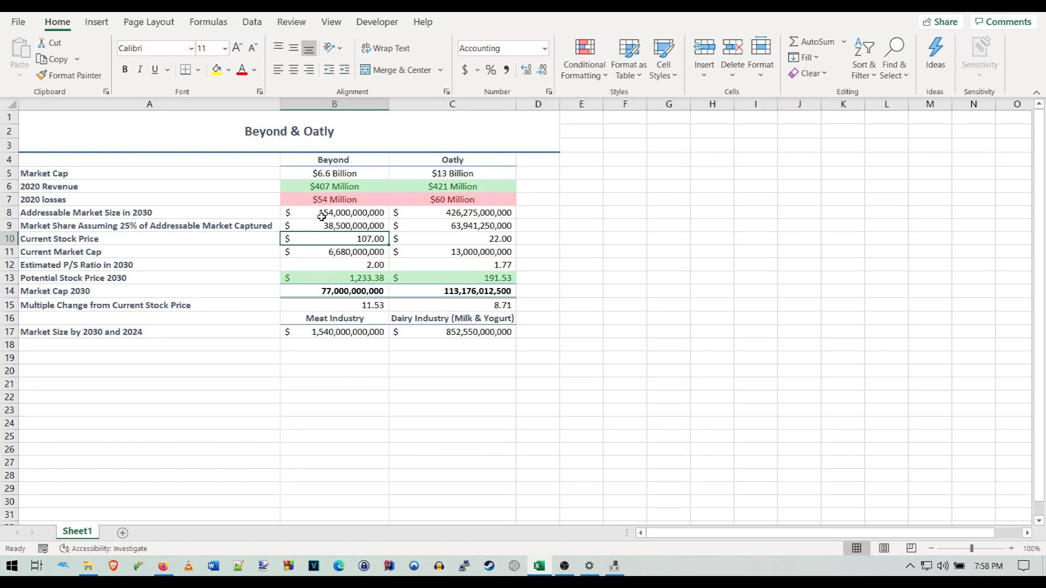
Recheck Beyond's market share formula in B9, confirming $38,500,000,000.
left_click(440, 216)
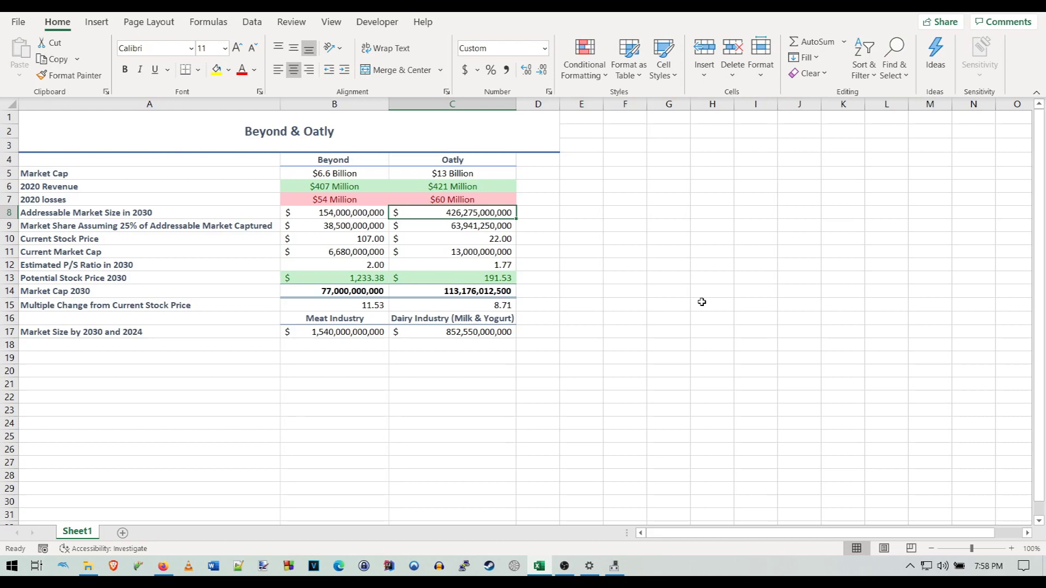
key("Left")
key("Down")
key("F2")
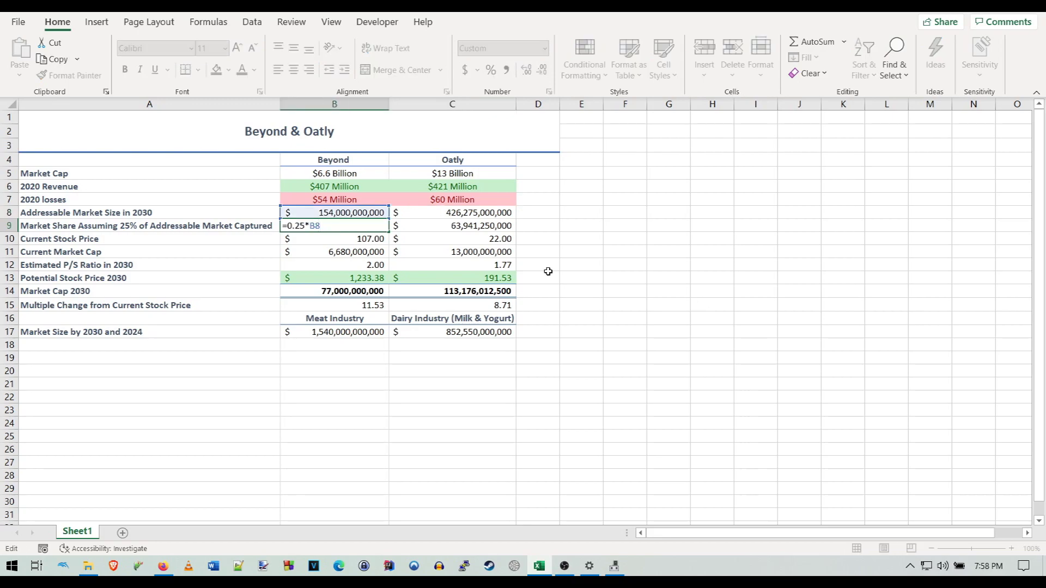
key("Return")
key("Up")
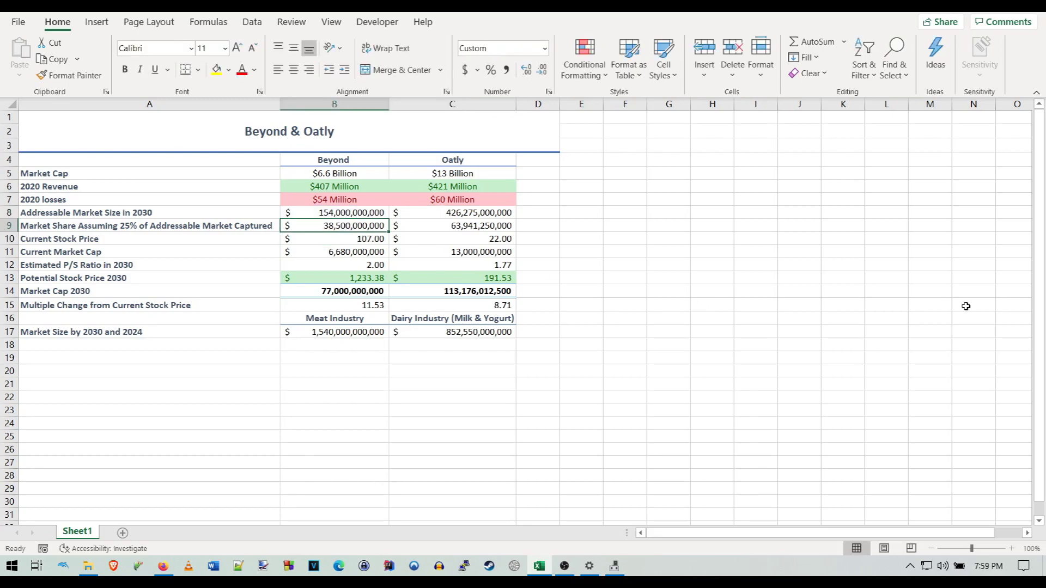
left_click(433, 225)
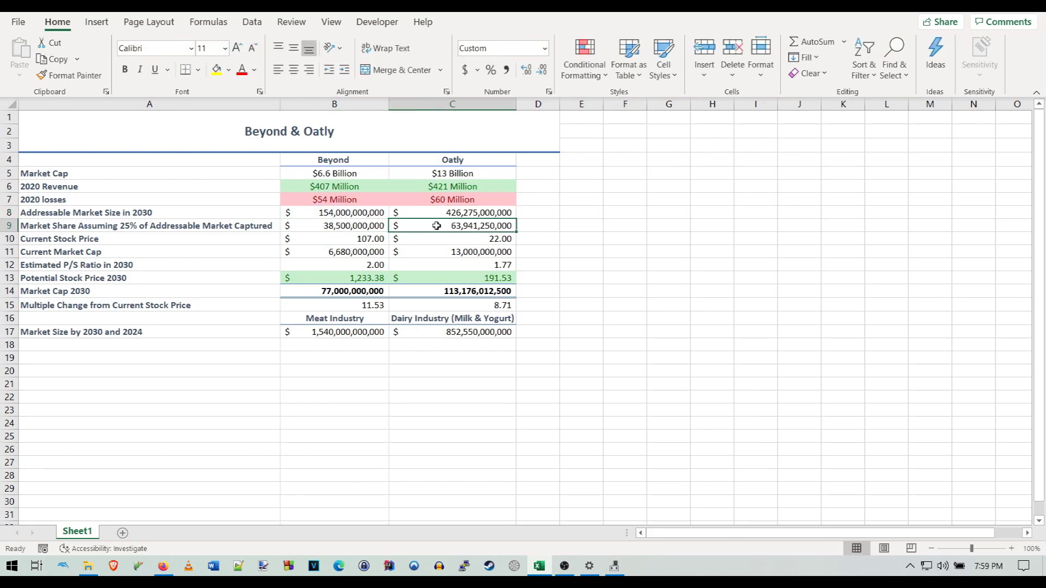
key("F2")
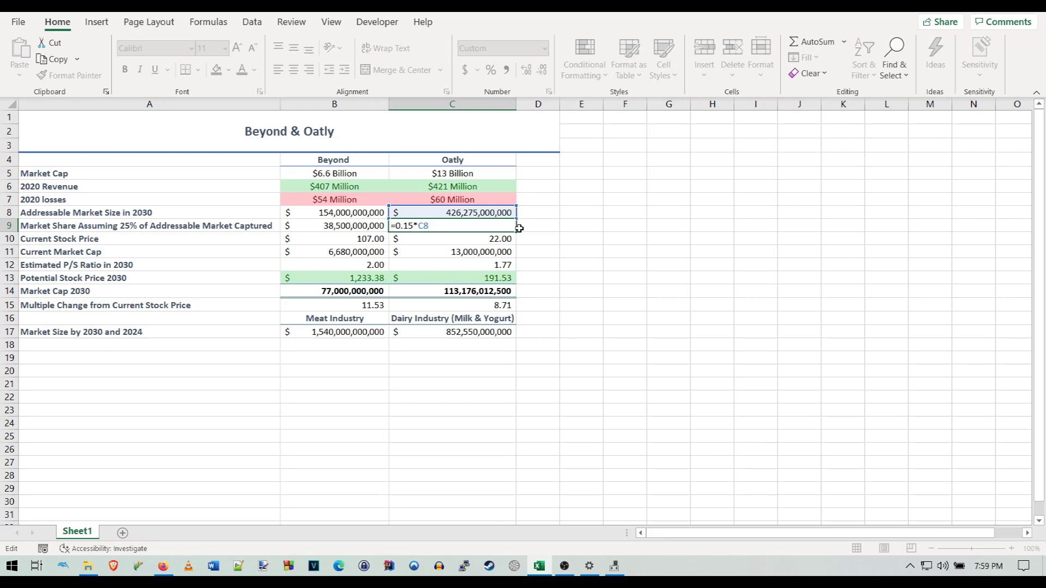
key("Return")
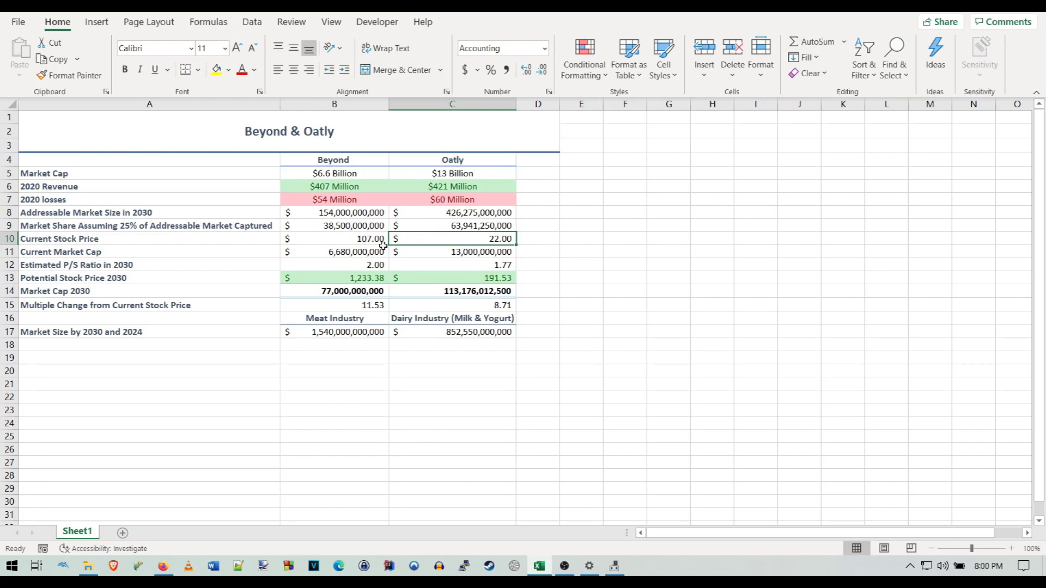
left_click(164, 251)
left_click(131, 238, "shift")
key("ctrl+5")
key("ctrl+5")
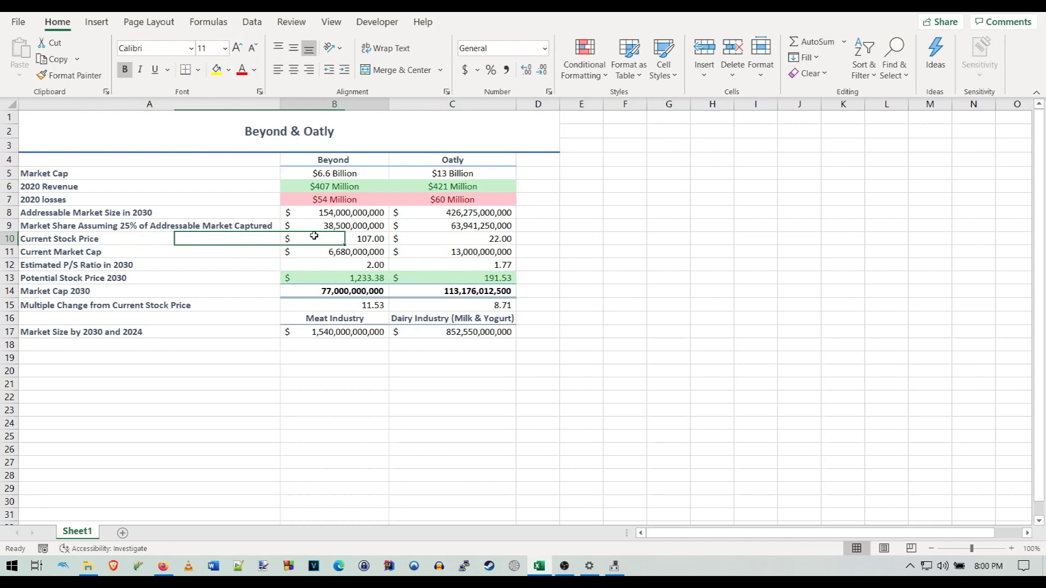
left_click(315, 238)
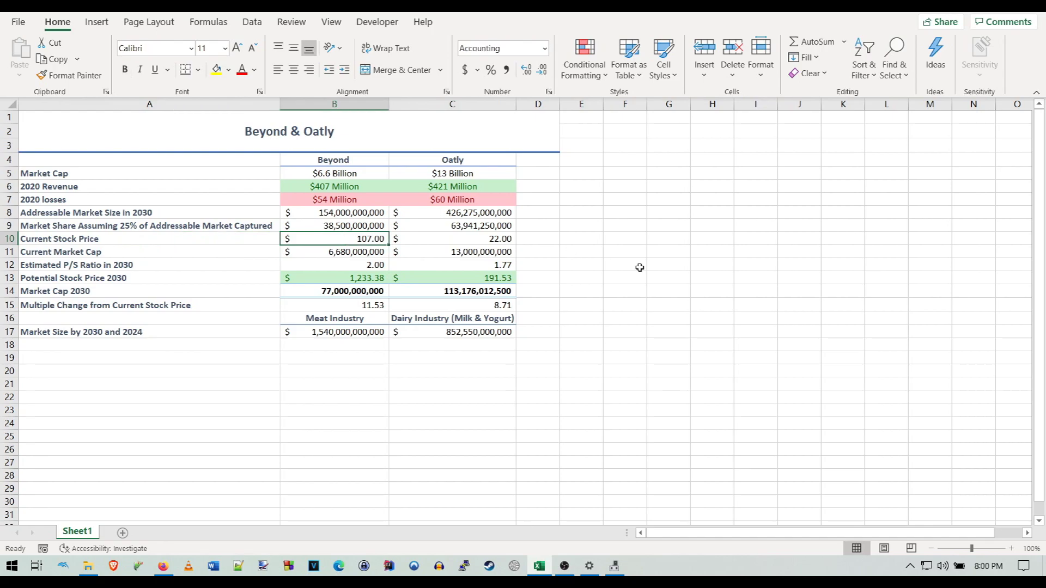
left_click(243, 253)
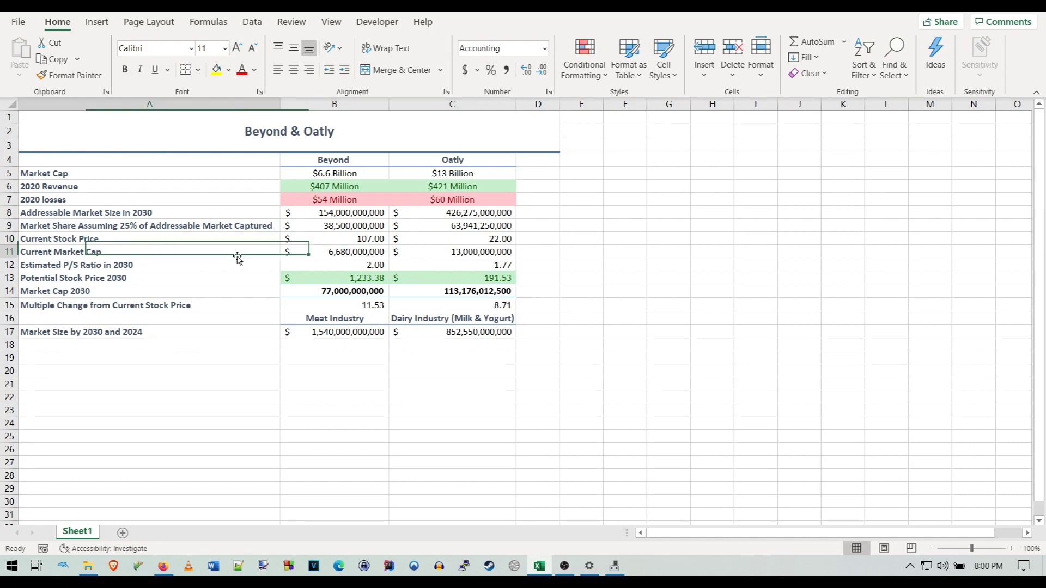
left_click(337, 253)
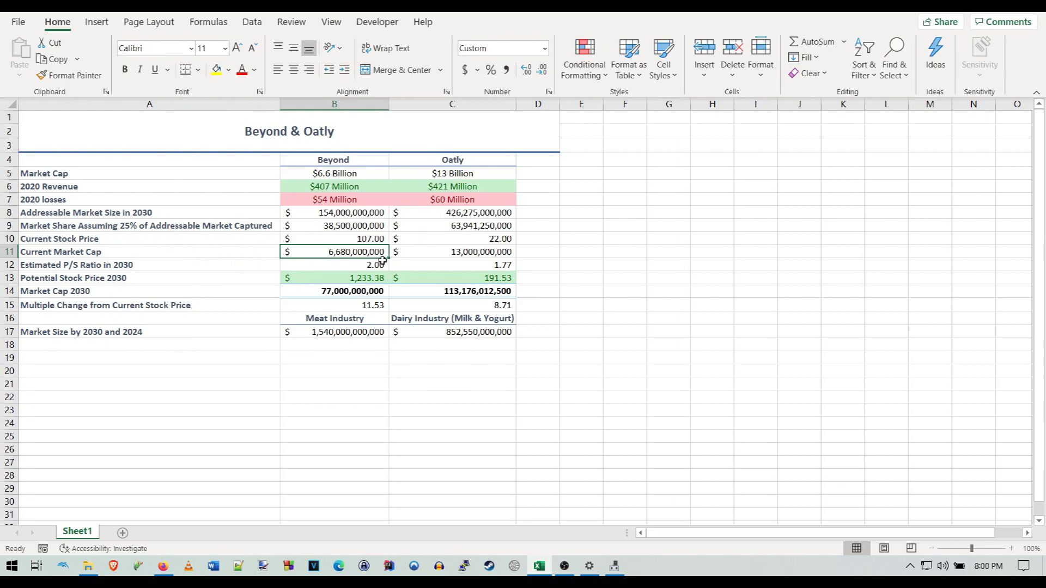
left_click(447, 251)
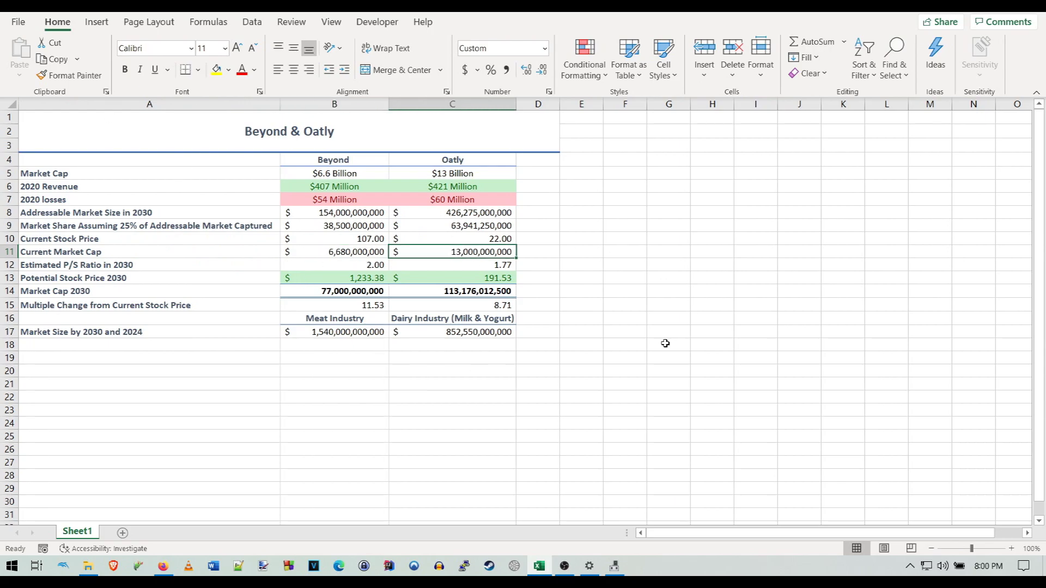
left_click_drag(109, 264, 467, 265)
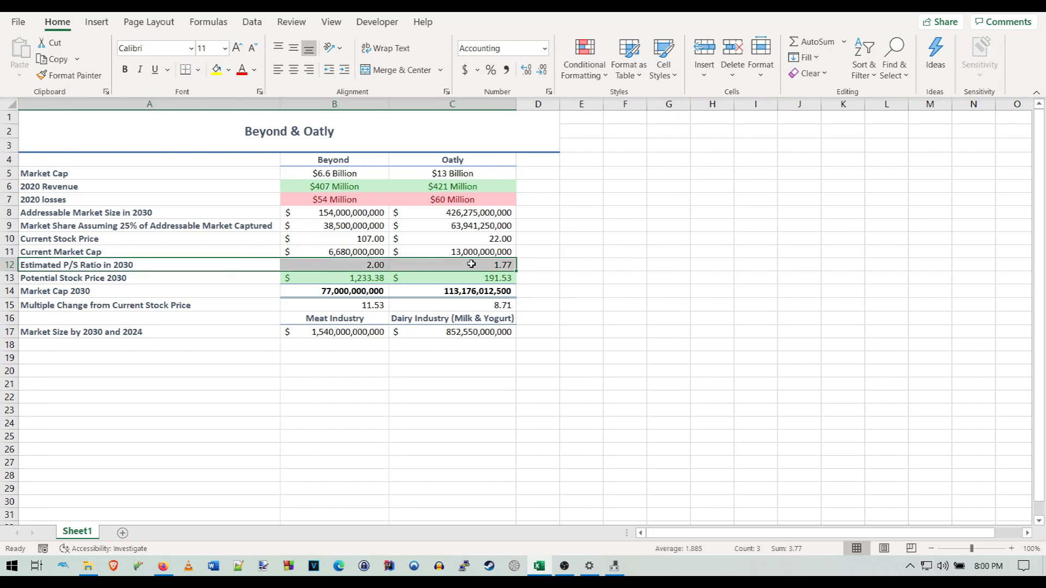
left_click(128, 265)
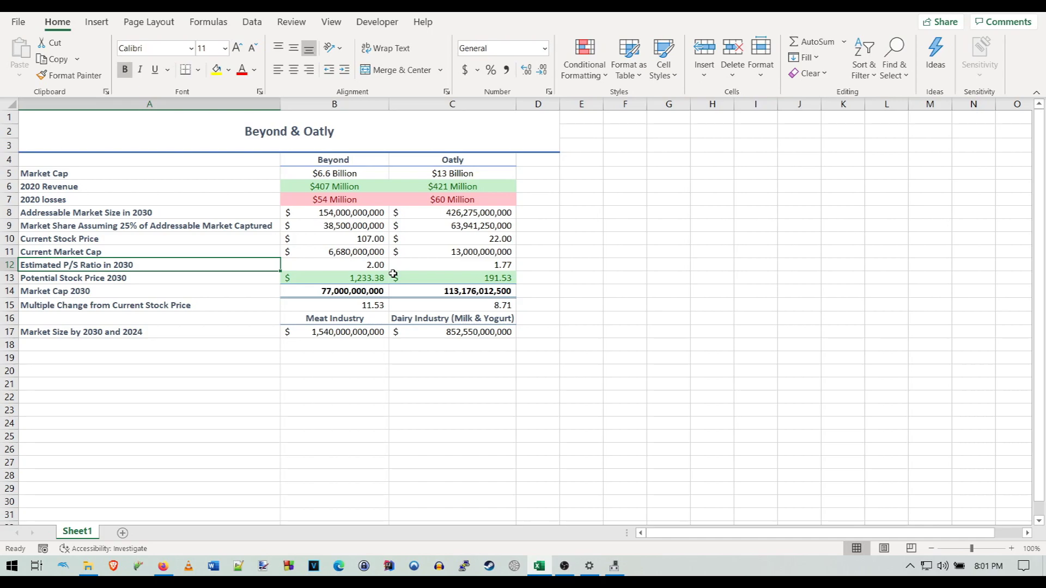
left_click(374, 268)
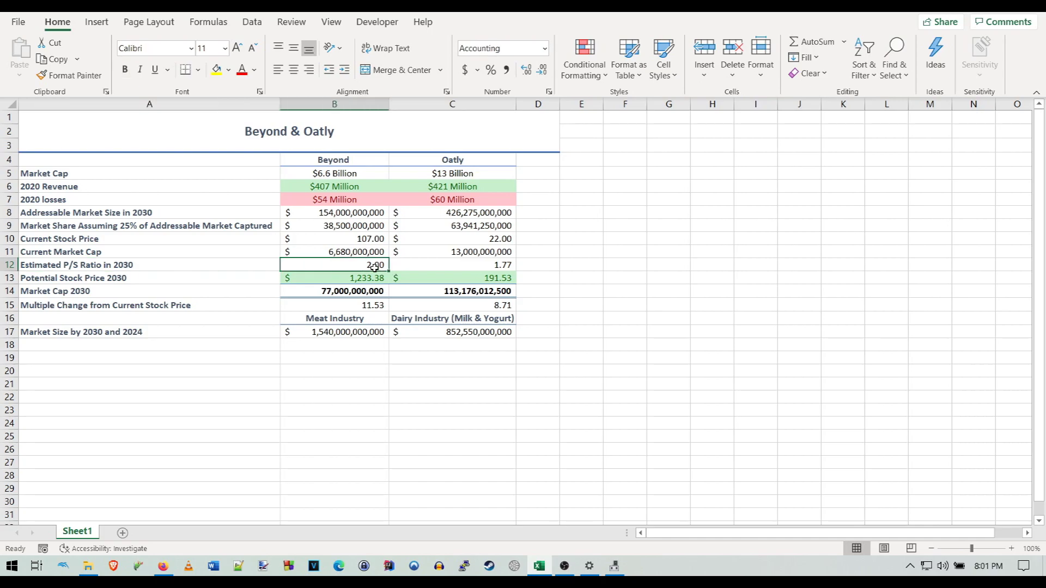
left_click(426, 271)
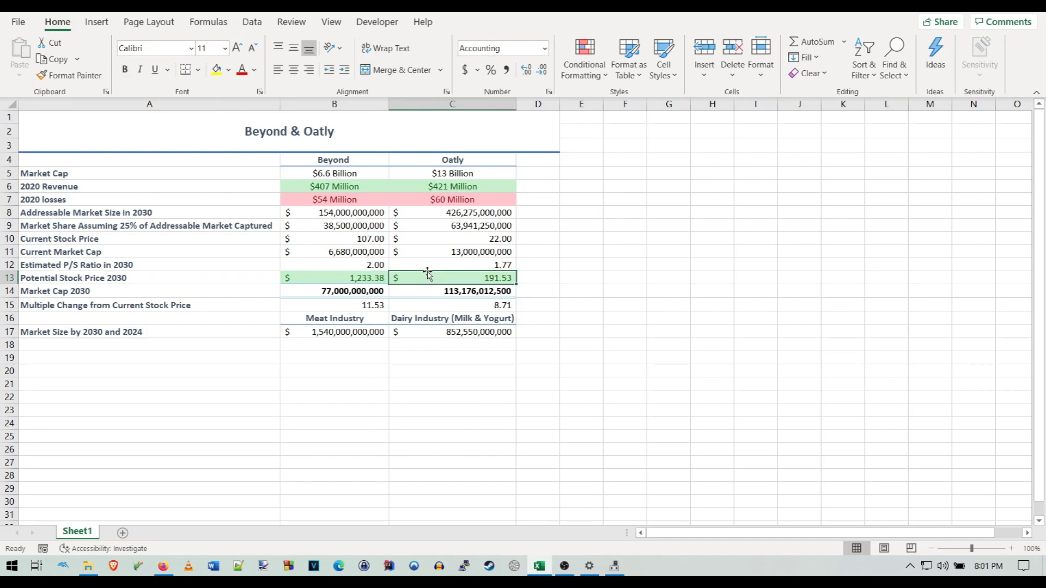
left_click(353, 265)
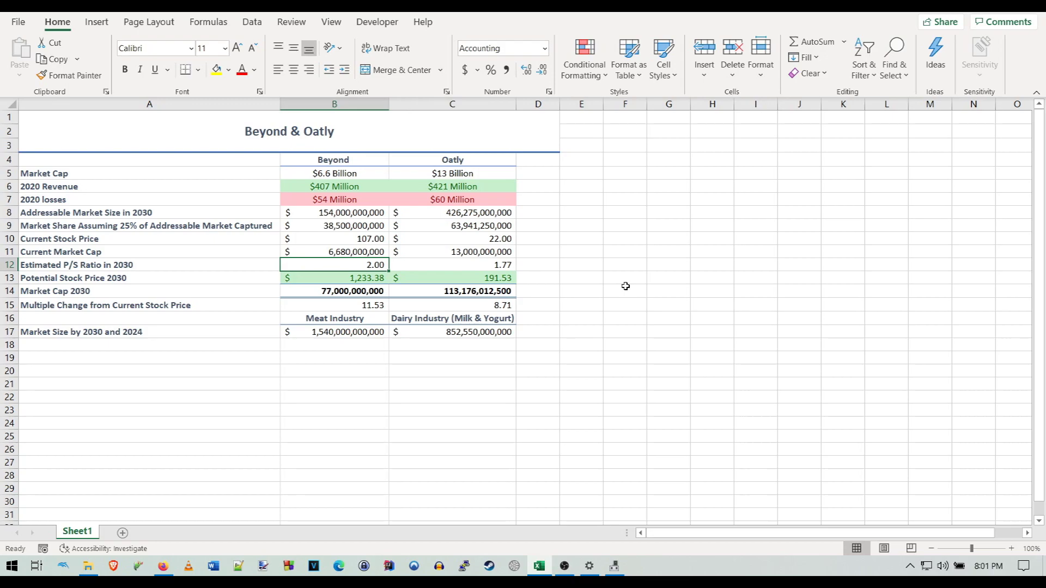
left_click(417, 265)
left_click(309, 263)
left_click(429, 265)
left_click(327, 267)
left_click(332, 228)
left_click(463, 227)
left_click(363, 226)
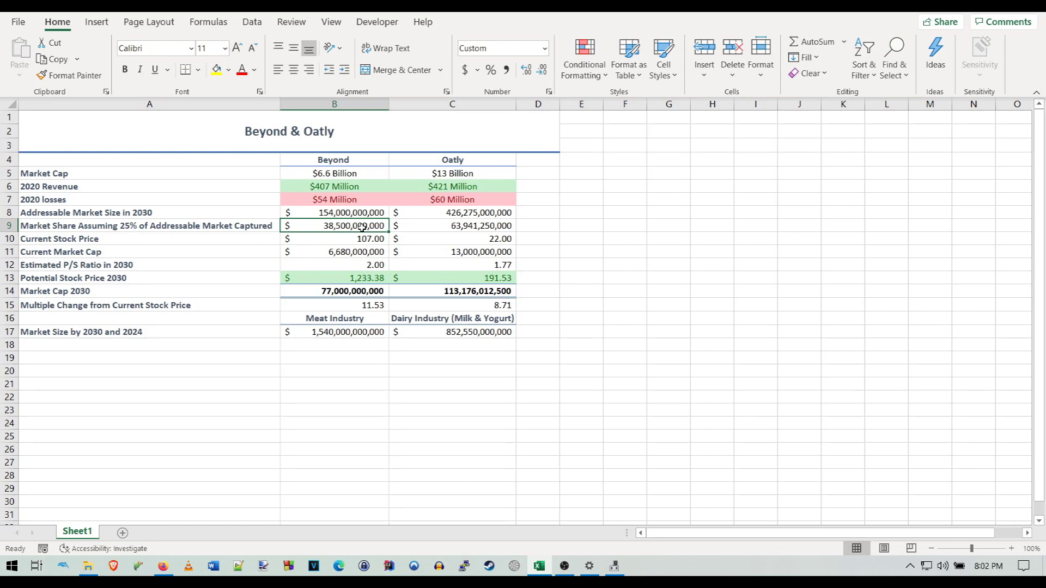
key("Down")
key("Down")
key("Down")
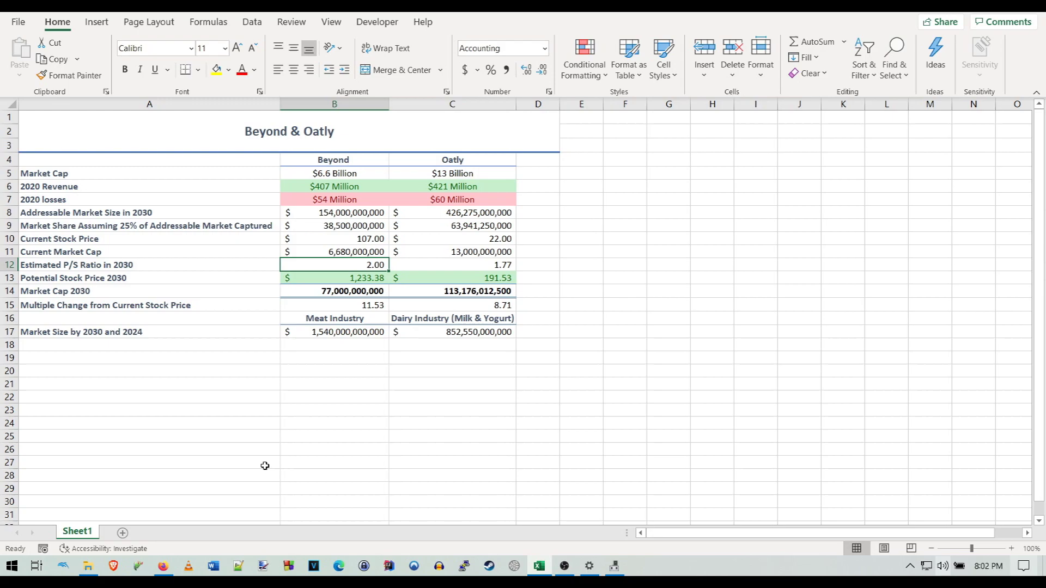
left_click(312, 278)
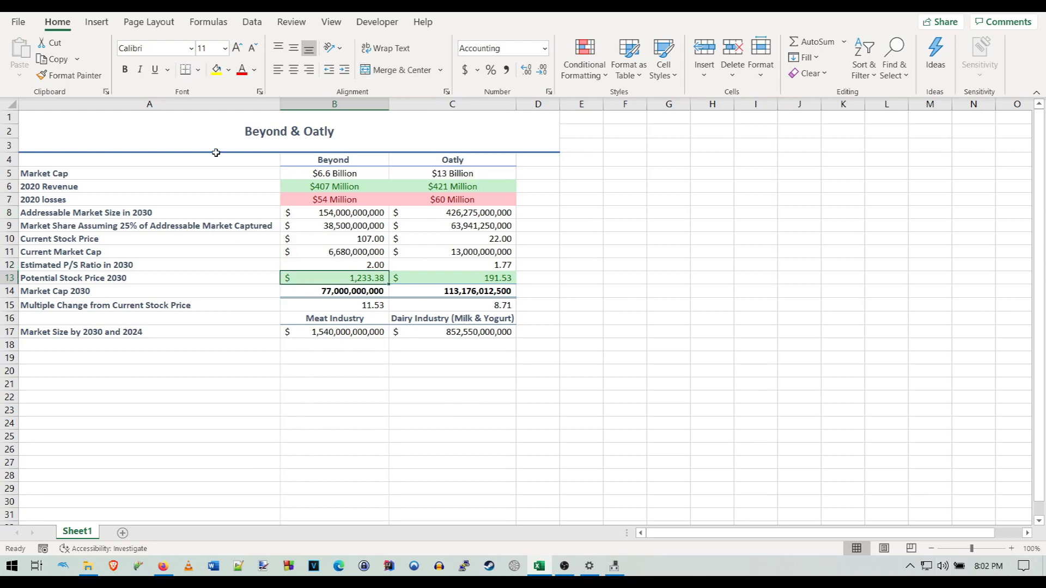
left_click(346, 262)
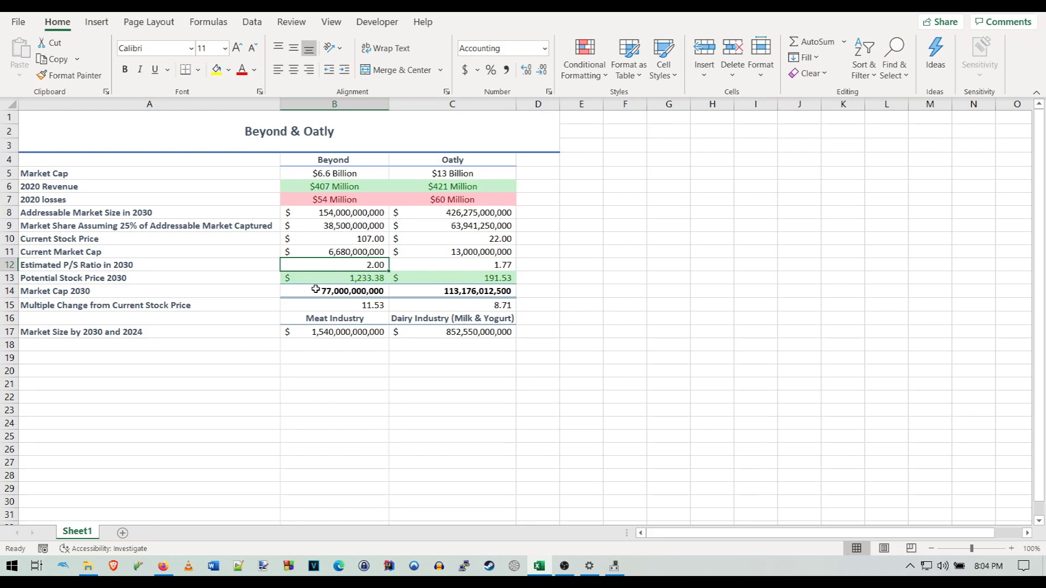
left_click(311, 292)
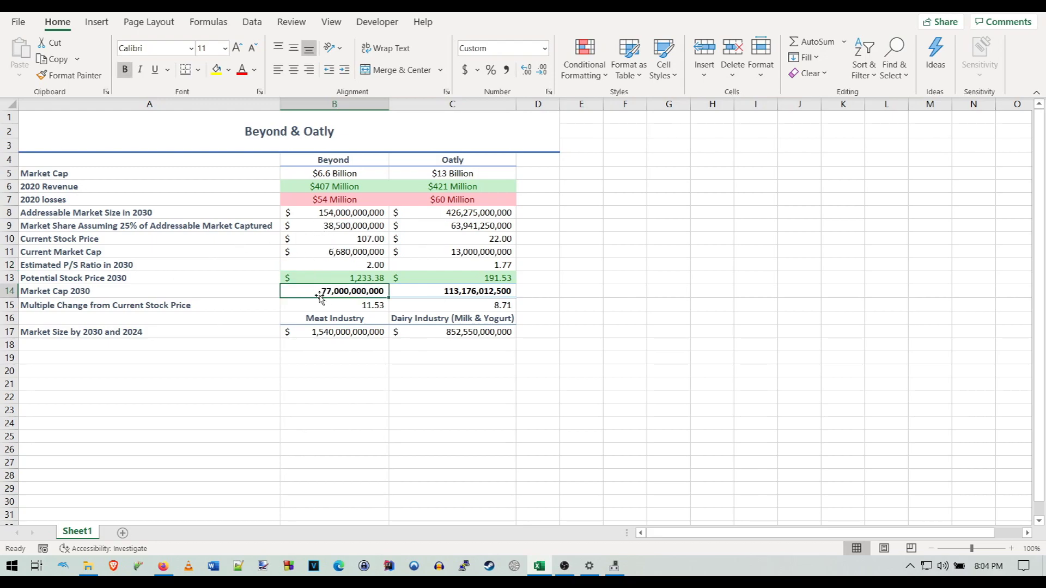
left_click(462, 265)
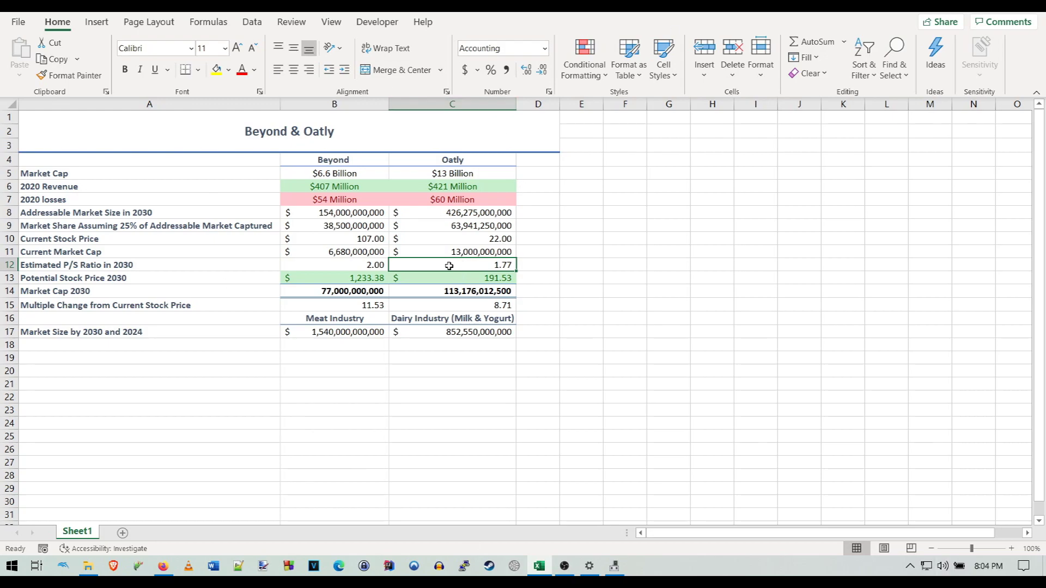
key("Up")
key("Up")
left_click(473, 221)
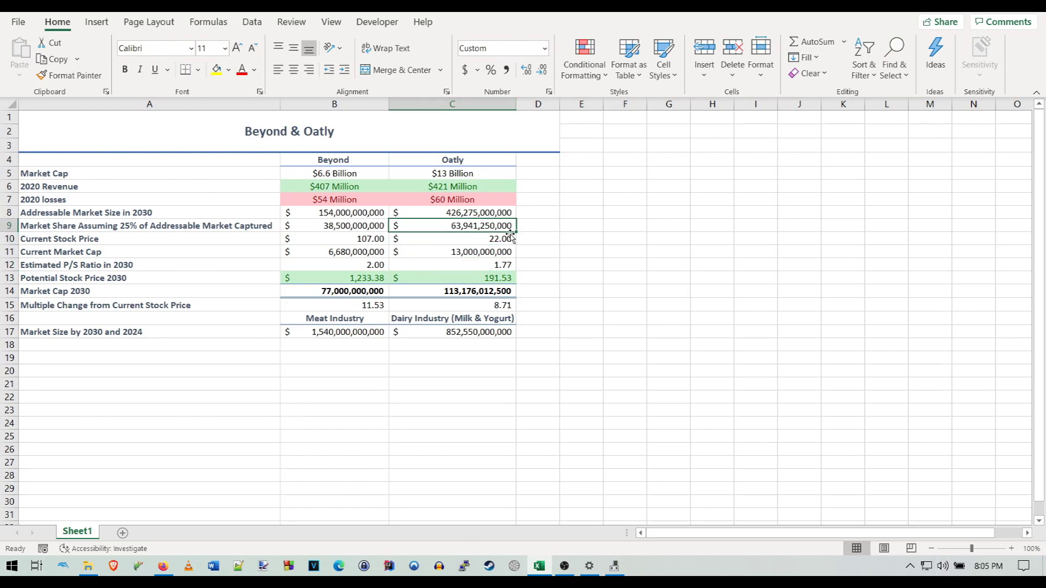
left_click(456, 294)
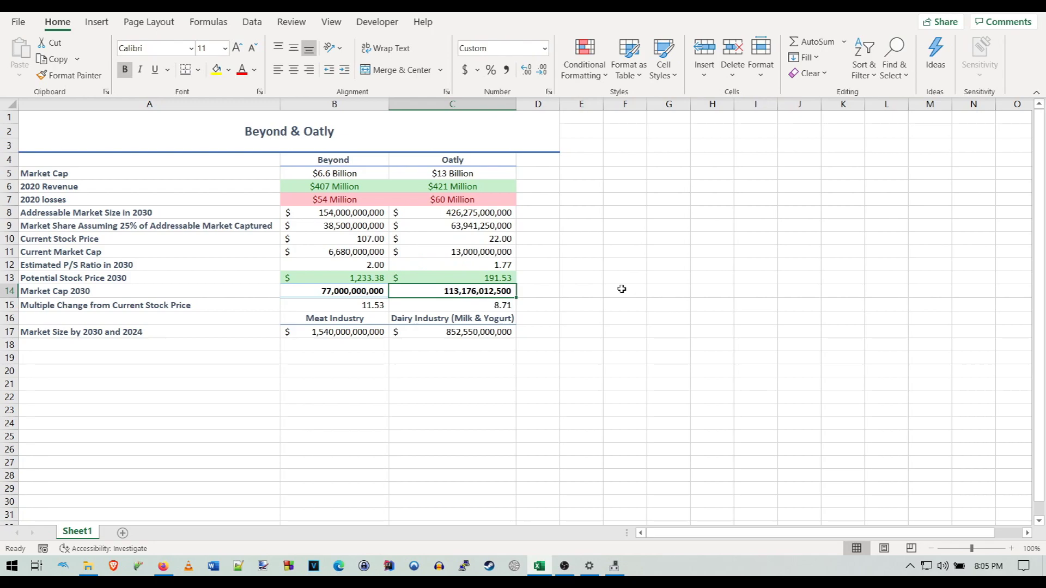
key("Up")
key("Left")
key("F2")
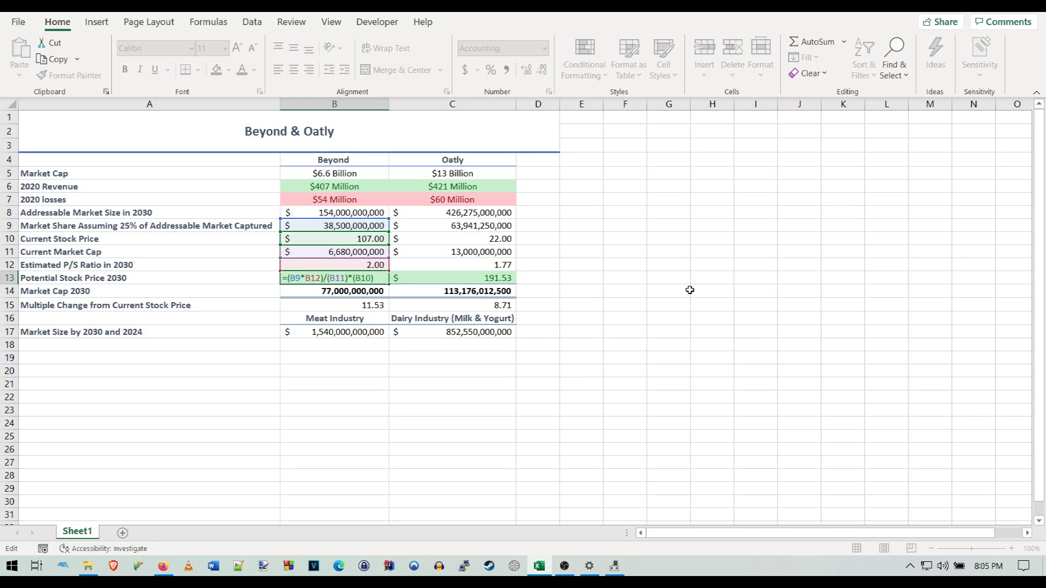
key("Return")
left_click(334, 277)
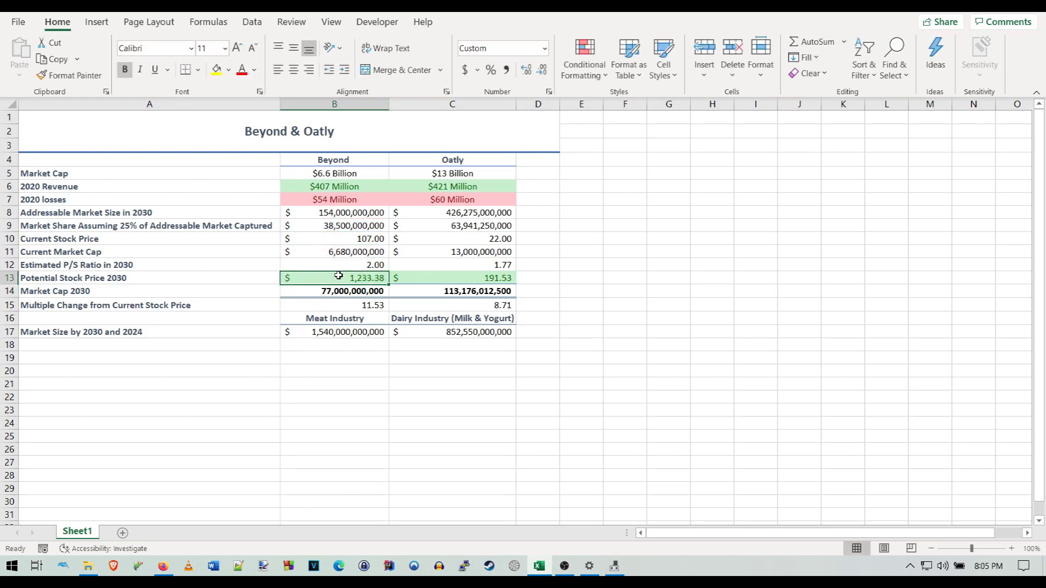
key("Down")
key("Down")
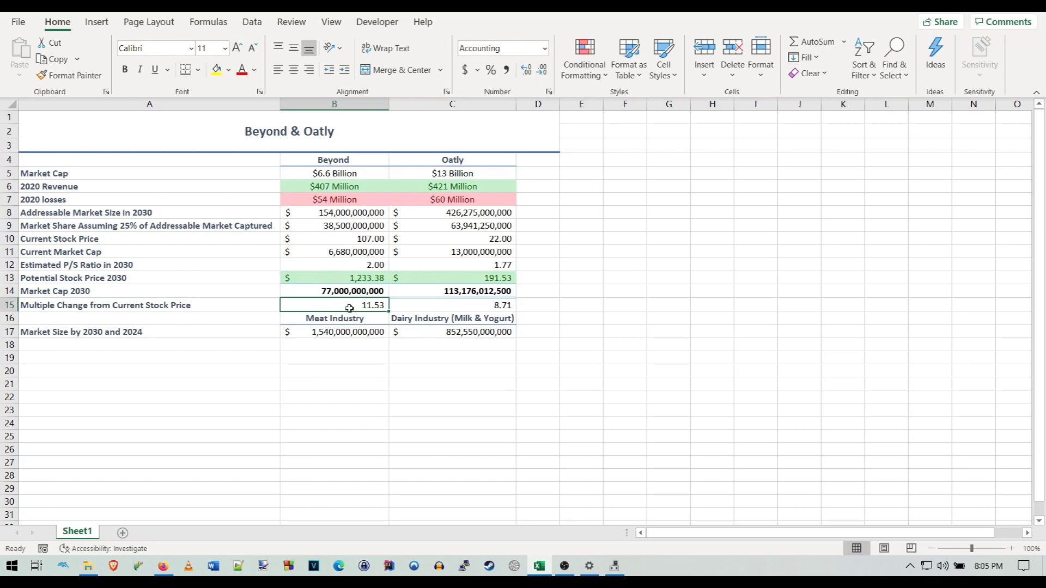
left_click(403, 308)
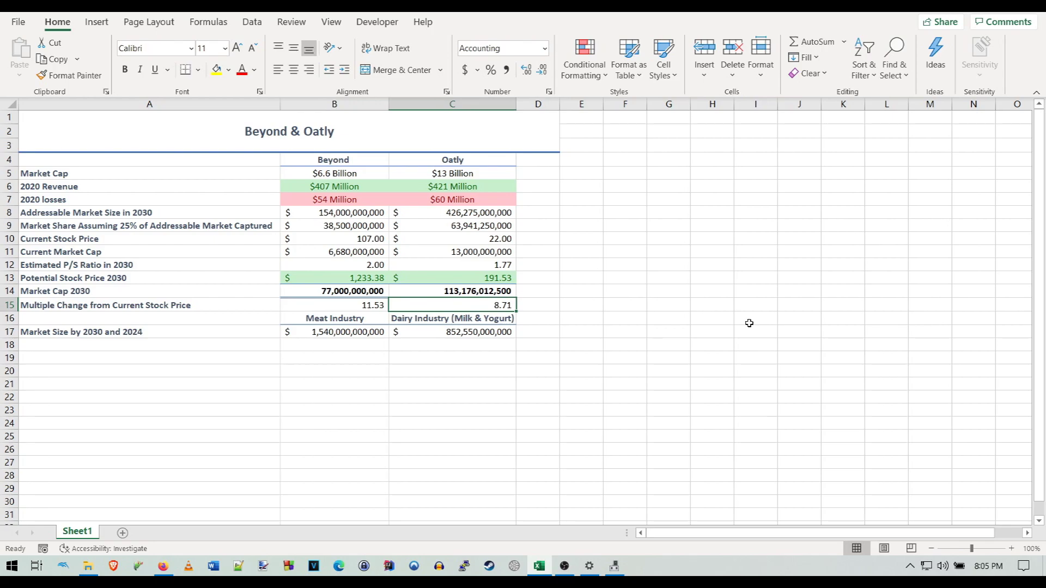
left_click(338, 304)
left_click(435, 303)
key("Up")
key("Up")
key("Up")
key("Up")
key("Up")
key("Up")
key("F2")
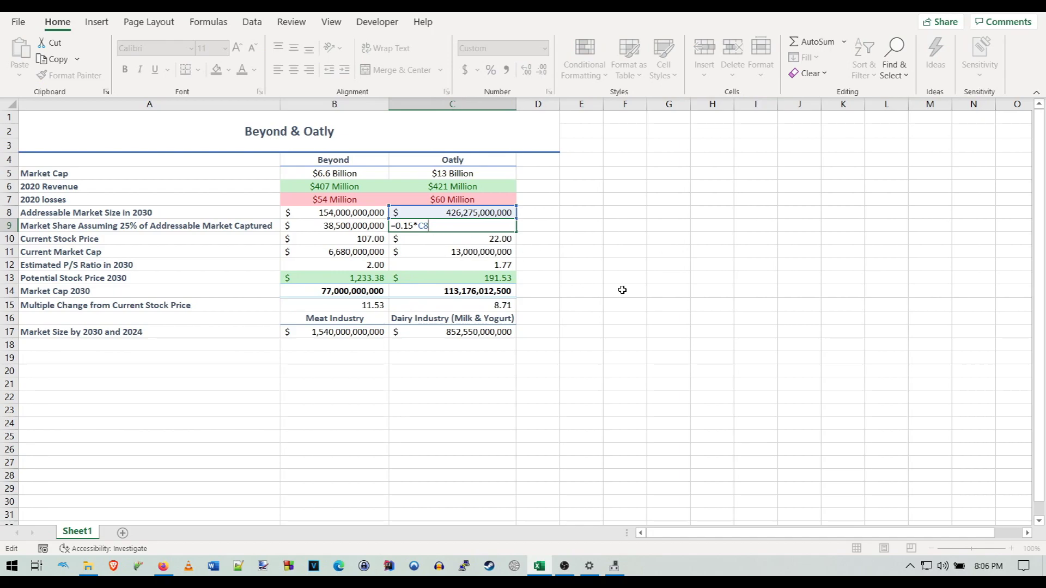
key("Return")
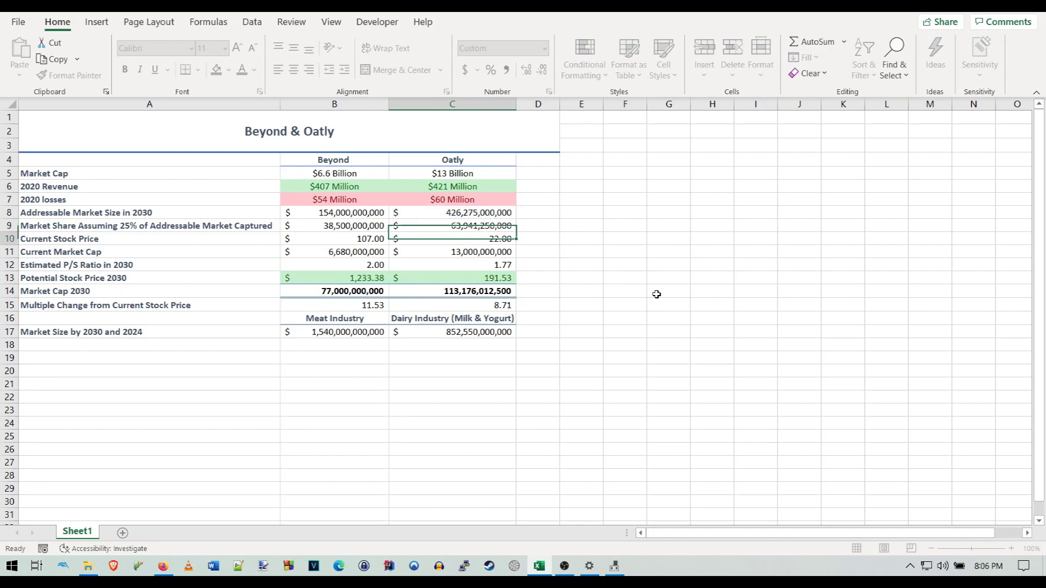
double_click(441, 226)
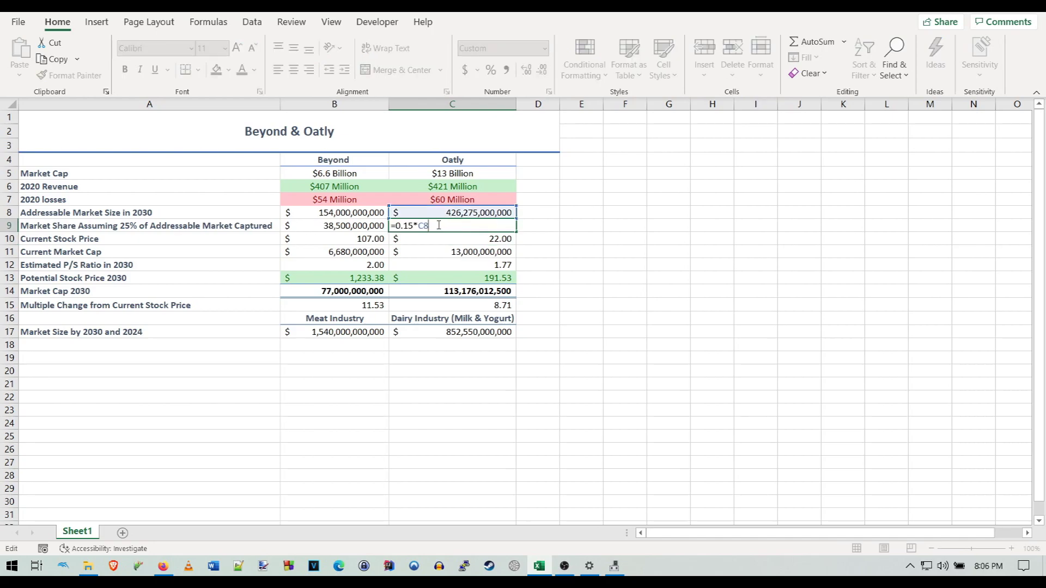
left_click(405, 225)
key("BackSpace")
type("2")
key("Return")
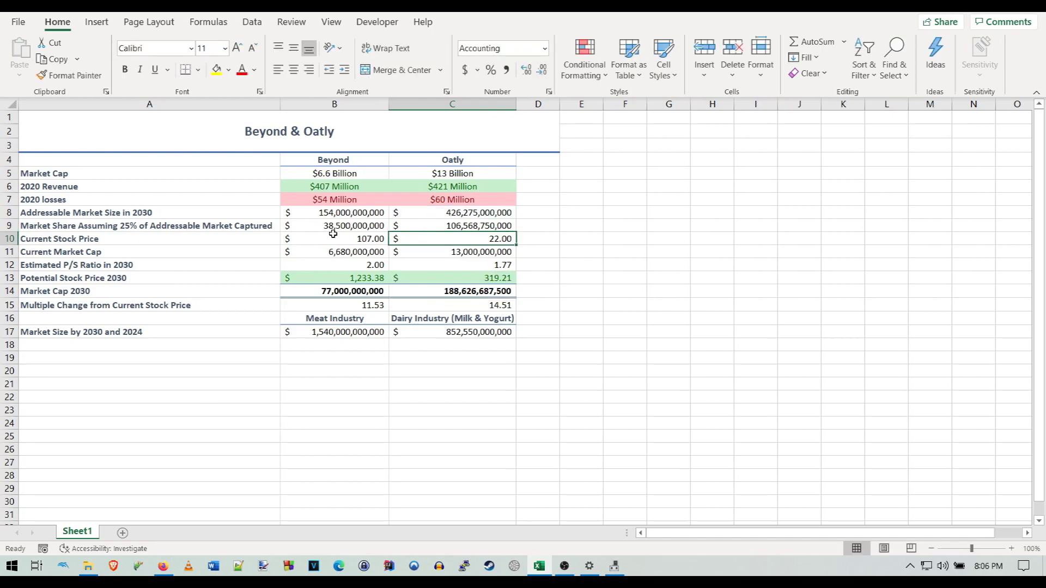
left_click(425, 294)
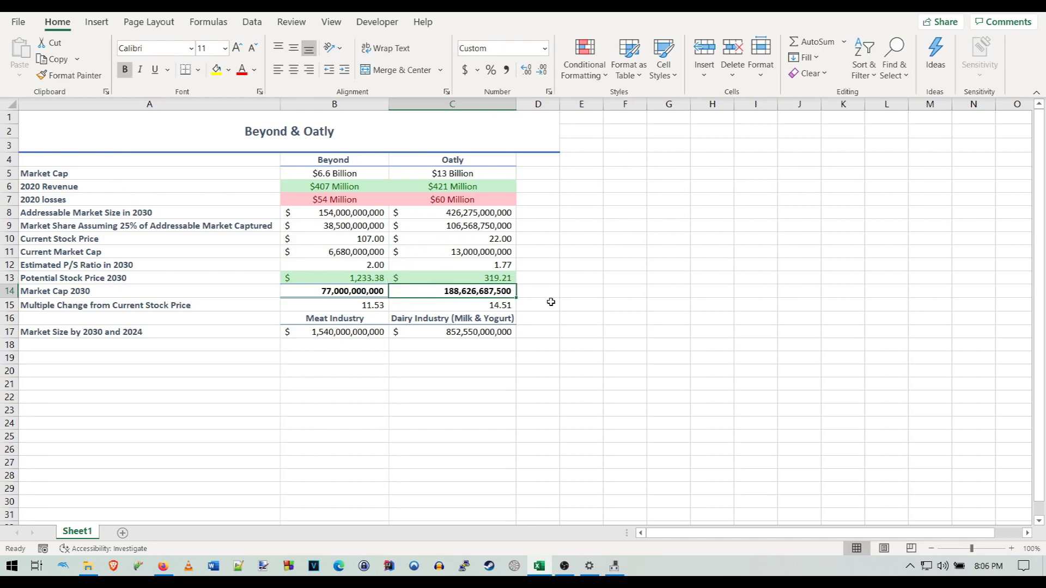
double_click(473, 226)
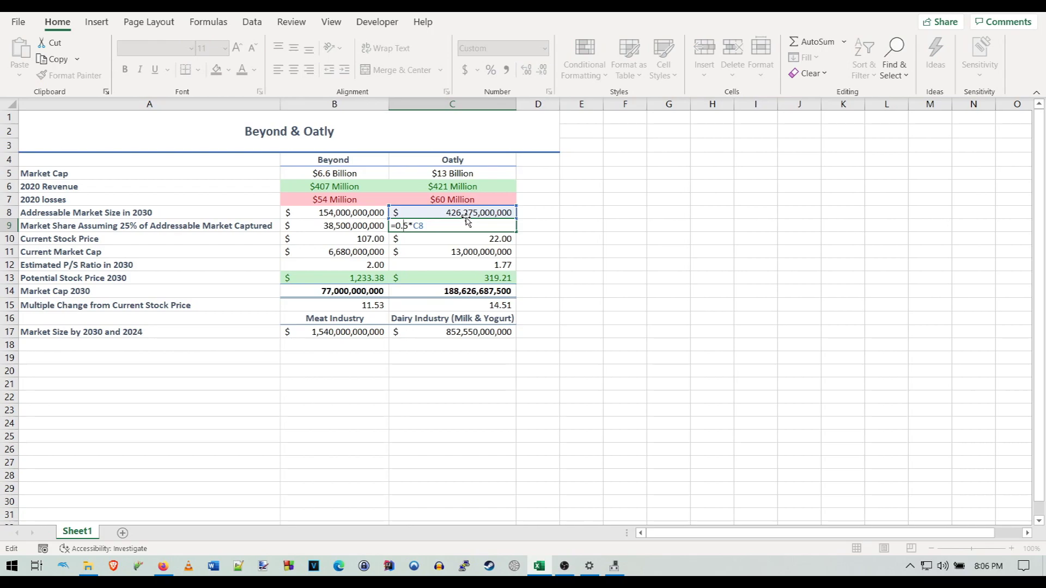
type("1")
key("Return")
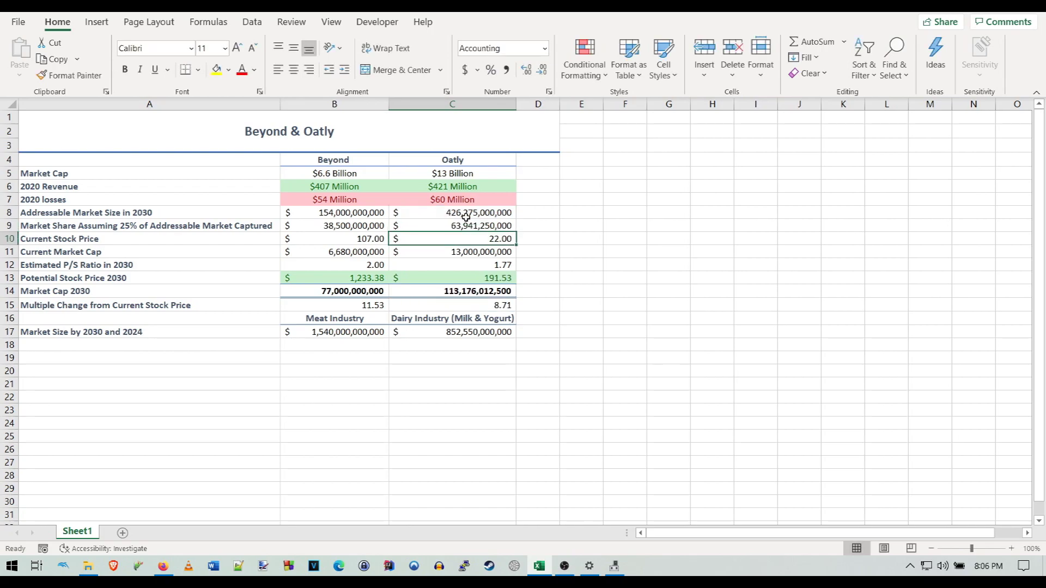
left_click(593, 243)
left_click_drag(313, 162, 452, 318)
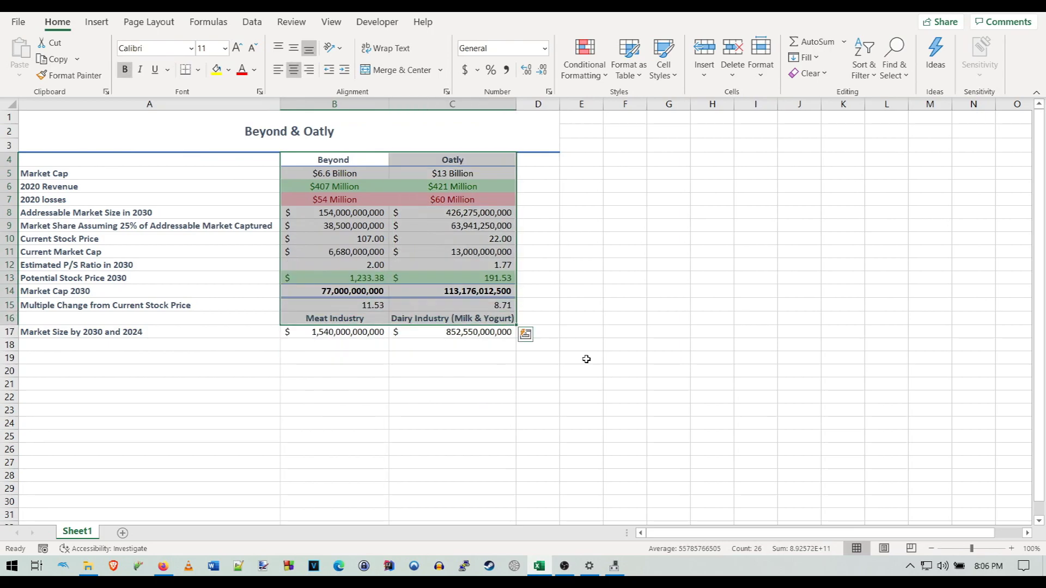
left_click(586, 359)
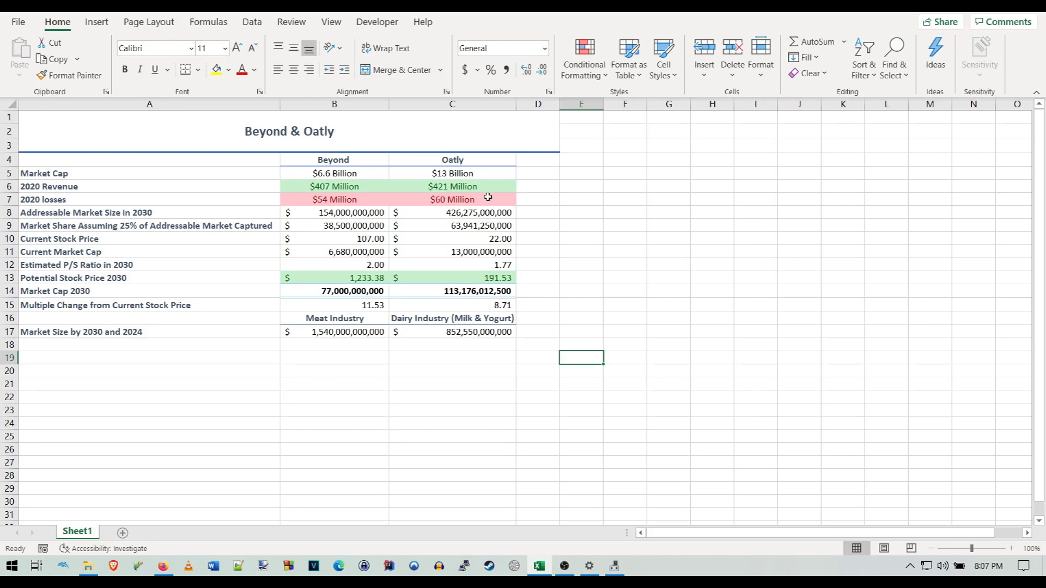
left_click(450, 173)
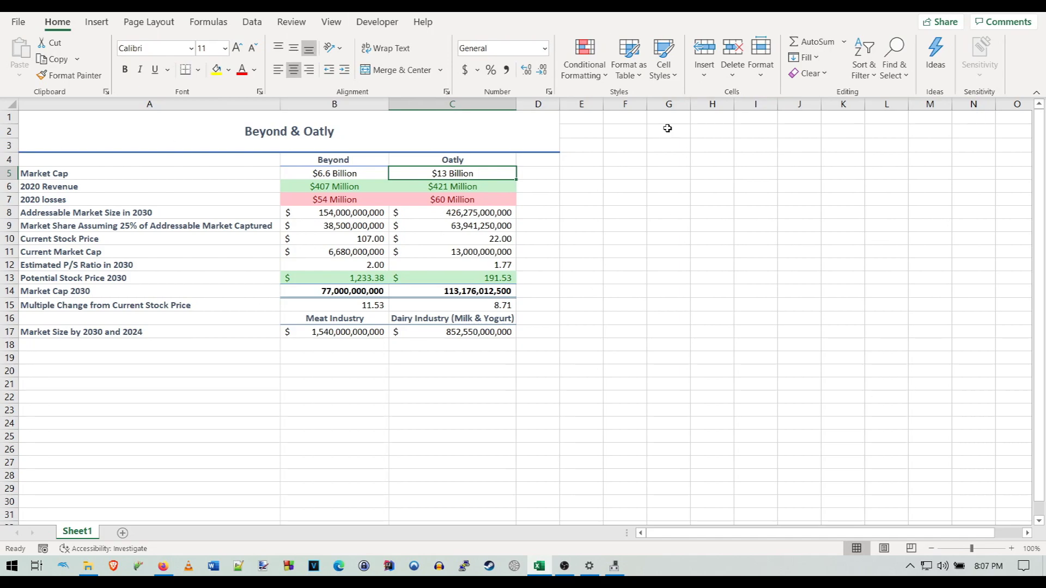
double_click(454, 214)
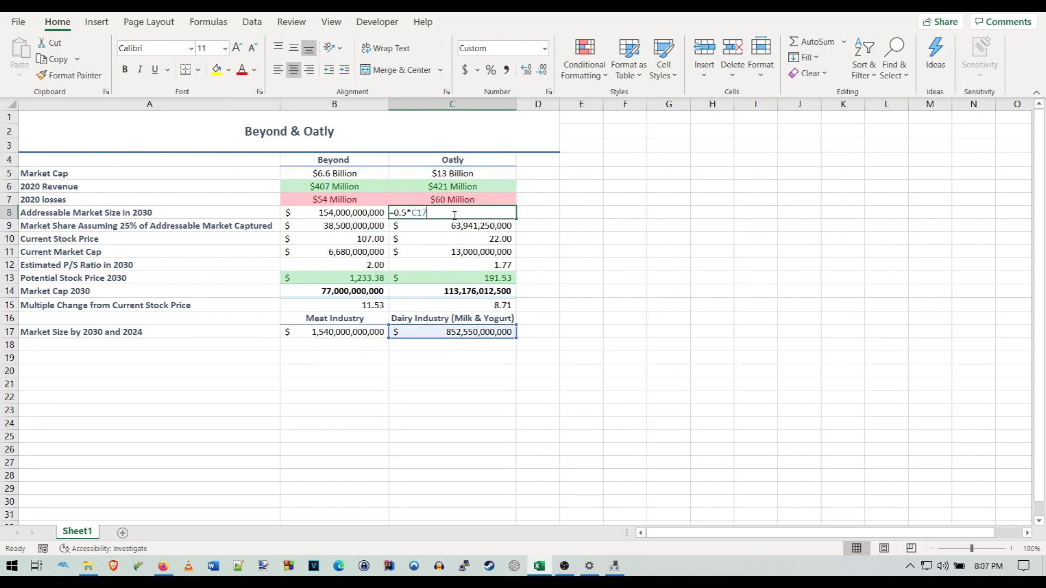
key("Return")
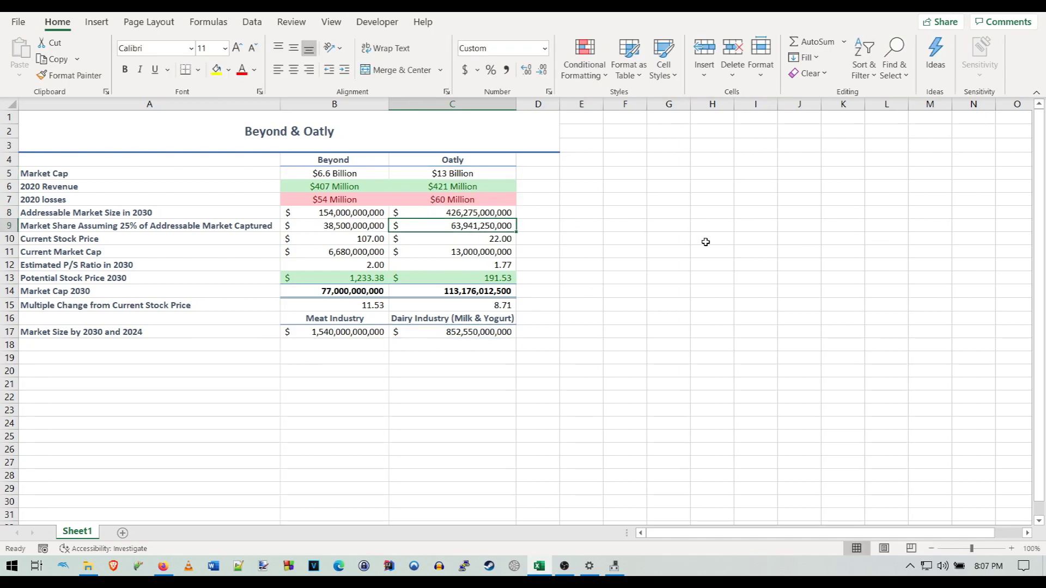
double_click(480, 214)
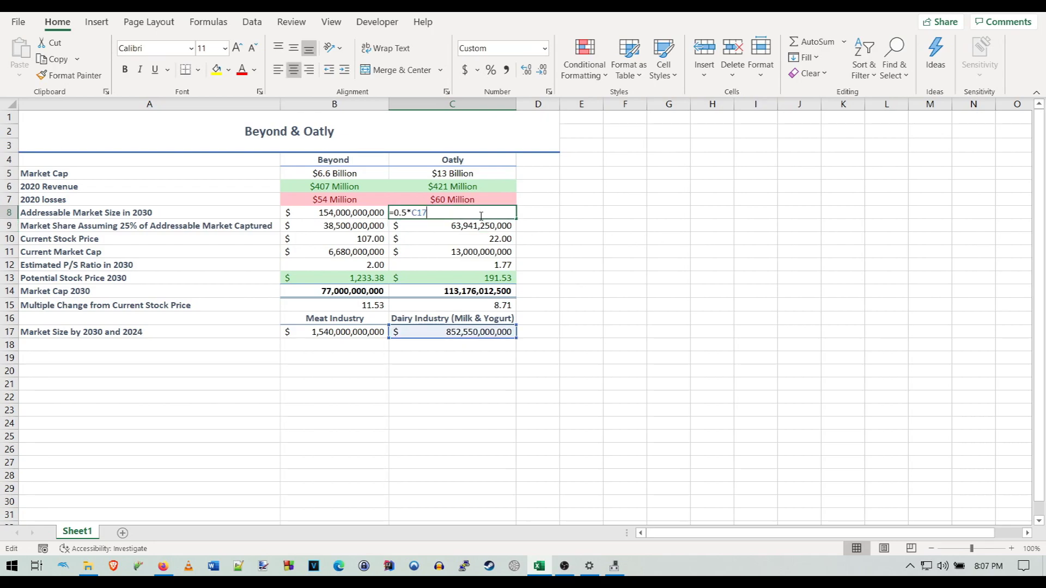
key("Return")
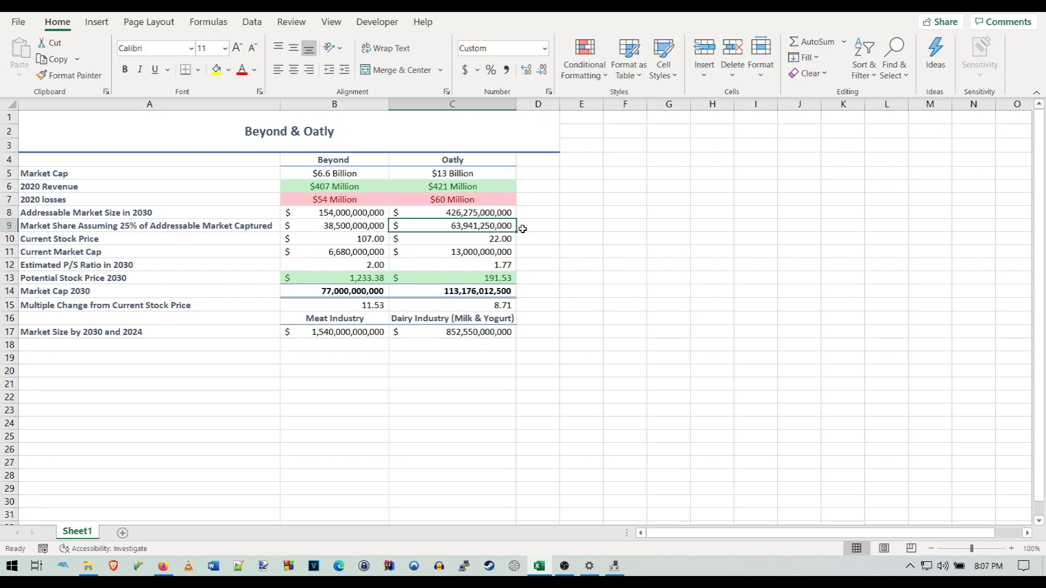
key("Up")
key("F2")
key("Return")
key("Up")
key("F2")
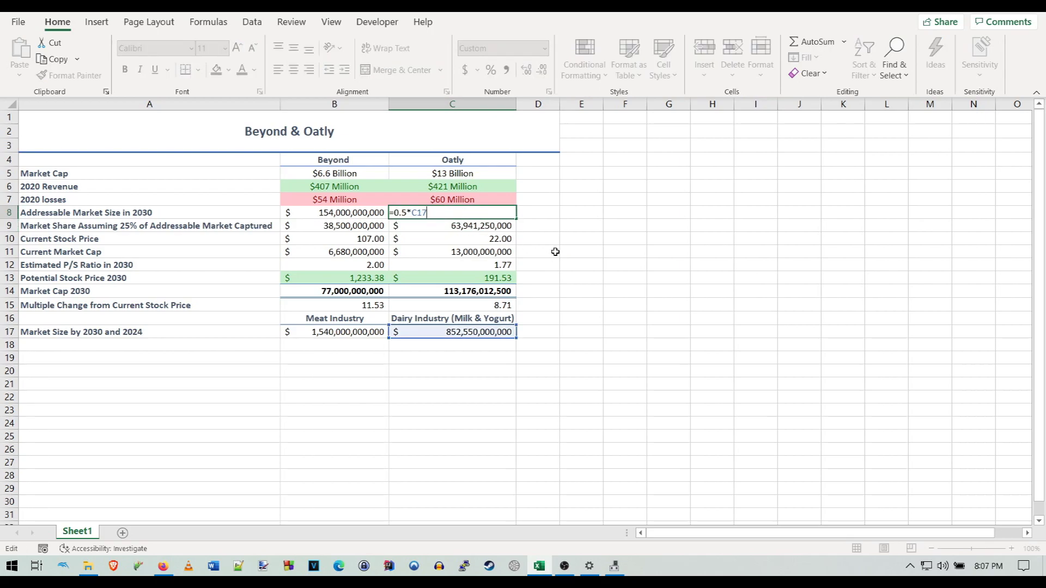
key("Return")
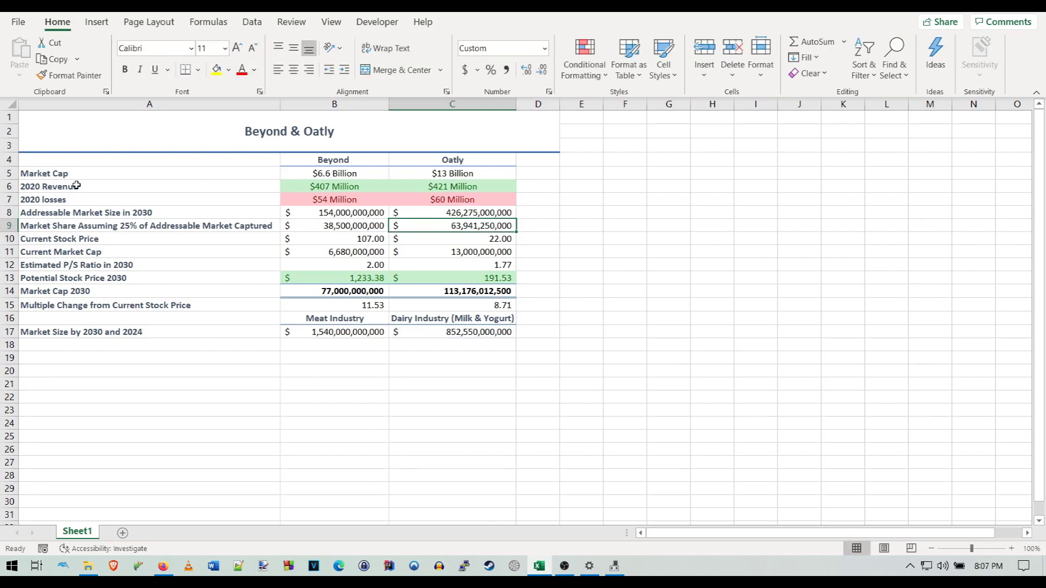
double_click(299, 213)
key("Return")
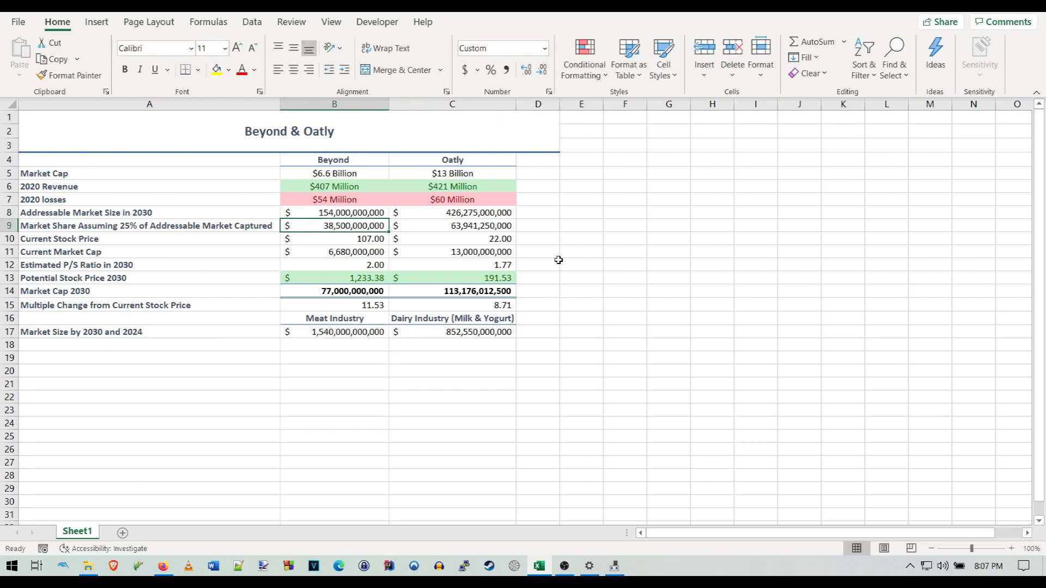
left_click(558, 264)
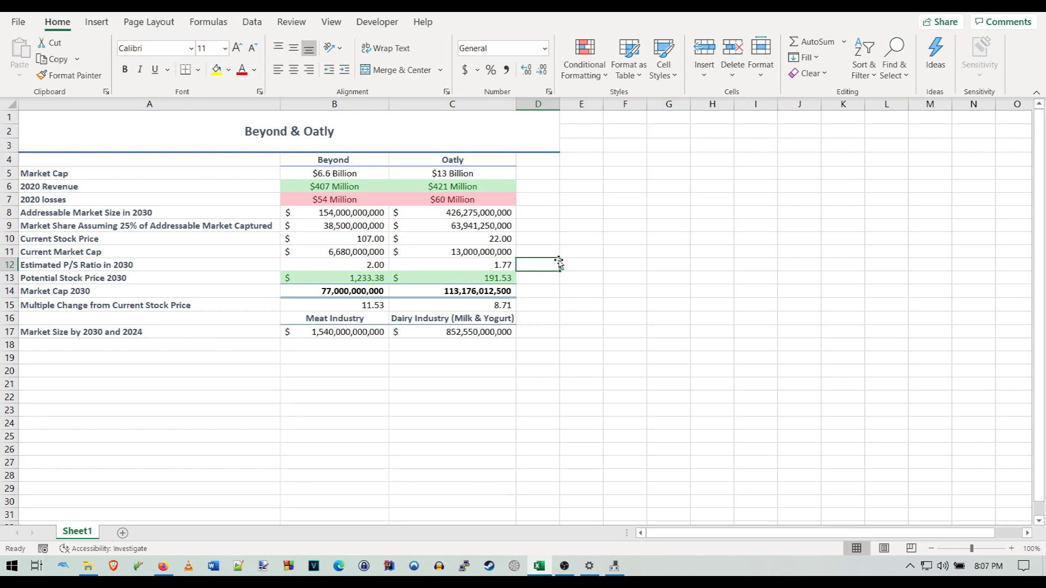